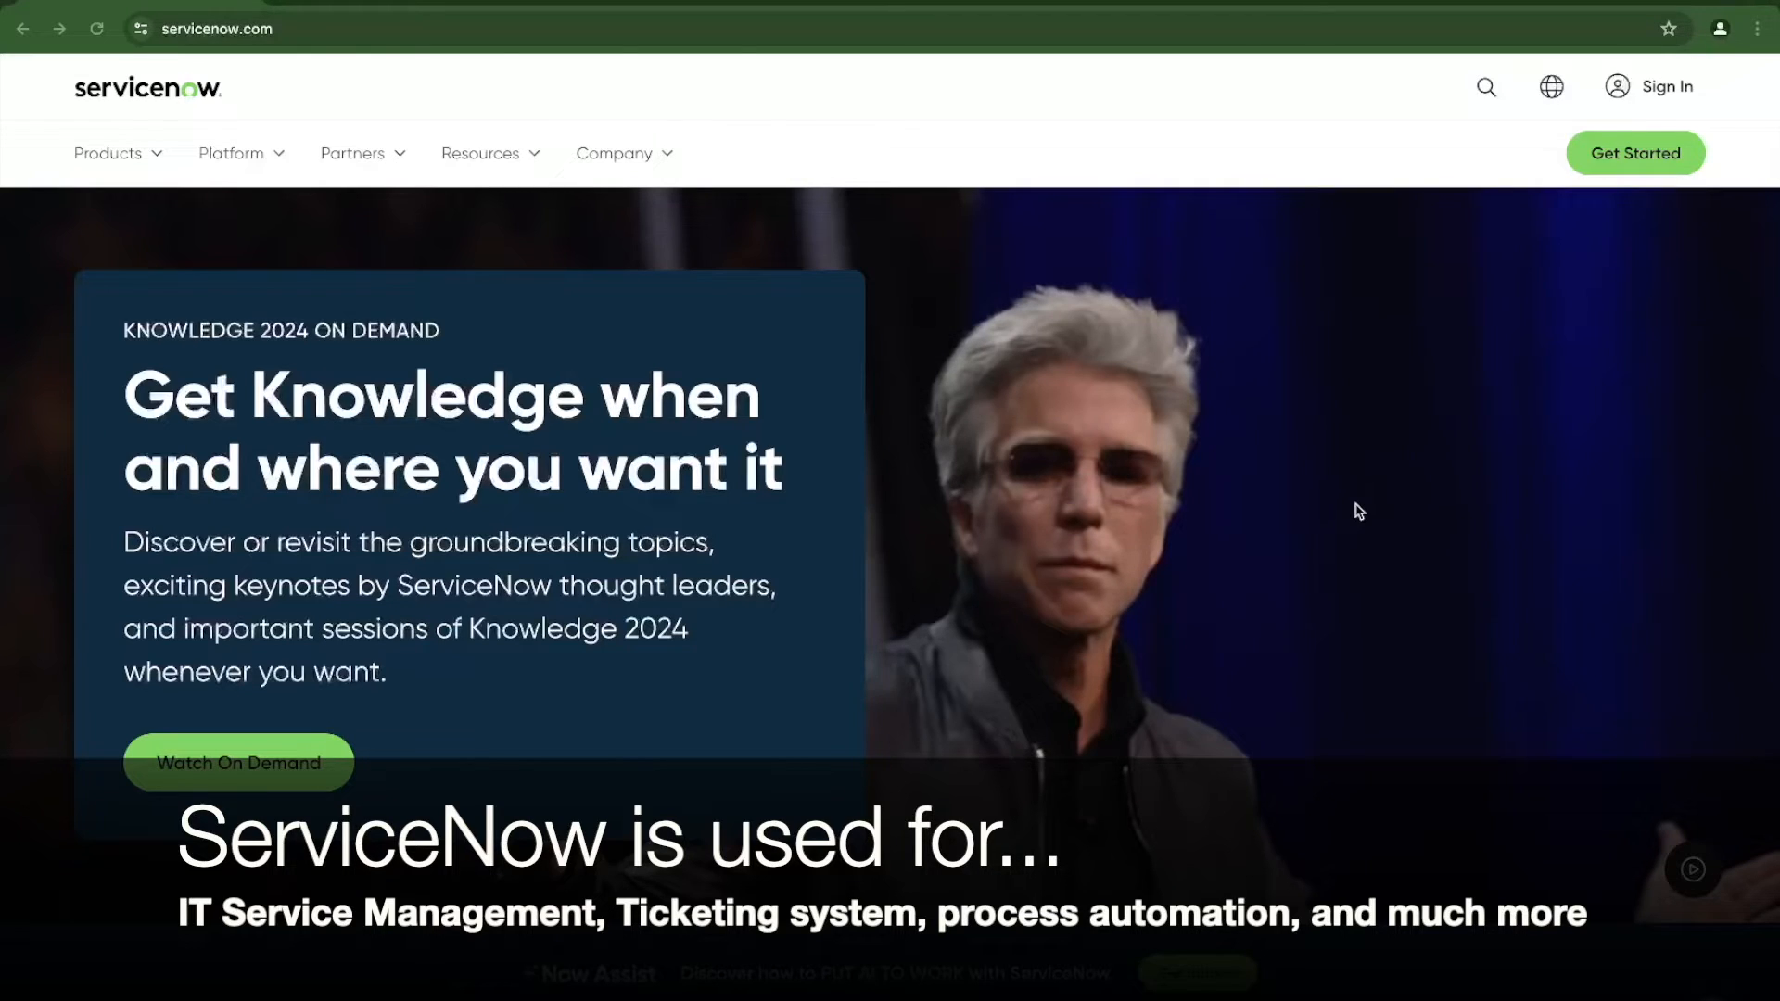
Step: Look through the ServiceNow home page, including the AI solutions, global customers and news sections, and return to its start
{"action": "scroll", "coordinate": [1356, 509], "scroll_direction": "down", "scroll_amount": 2}
{"action": "scroll", "coordinate": [1407, 551], "scroll_direction": "down", "scroll_amount": 1}
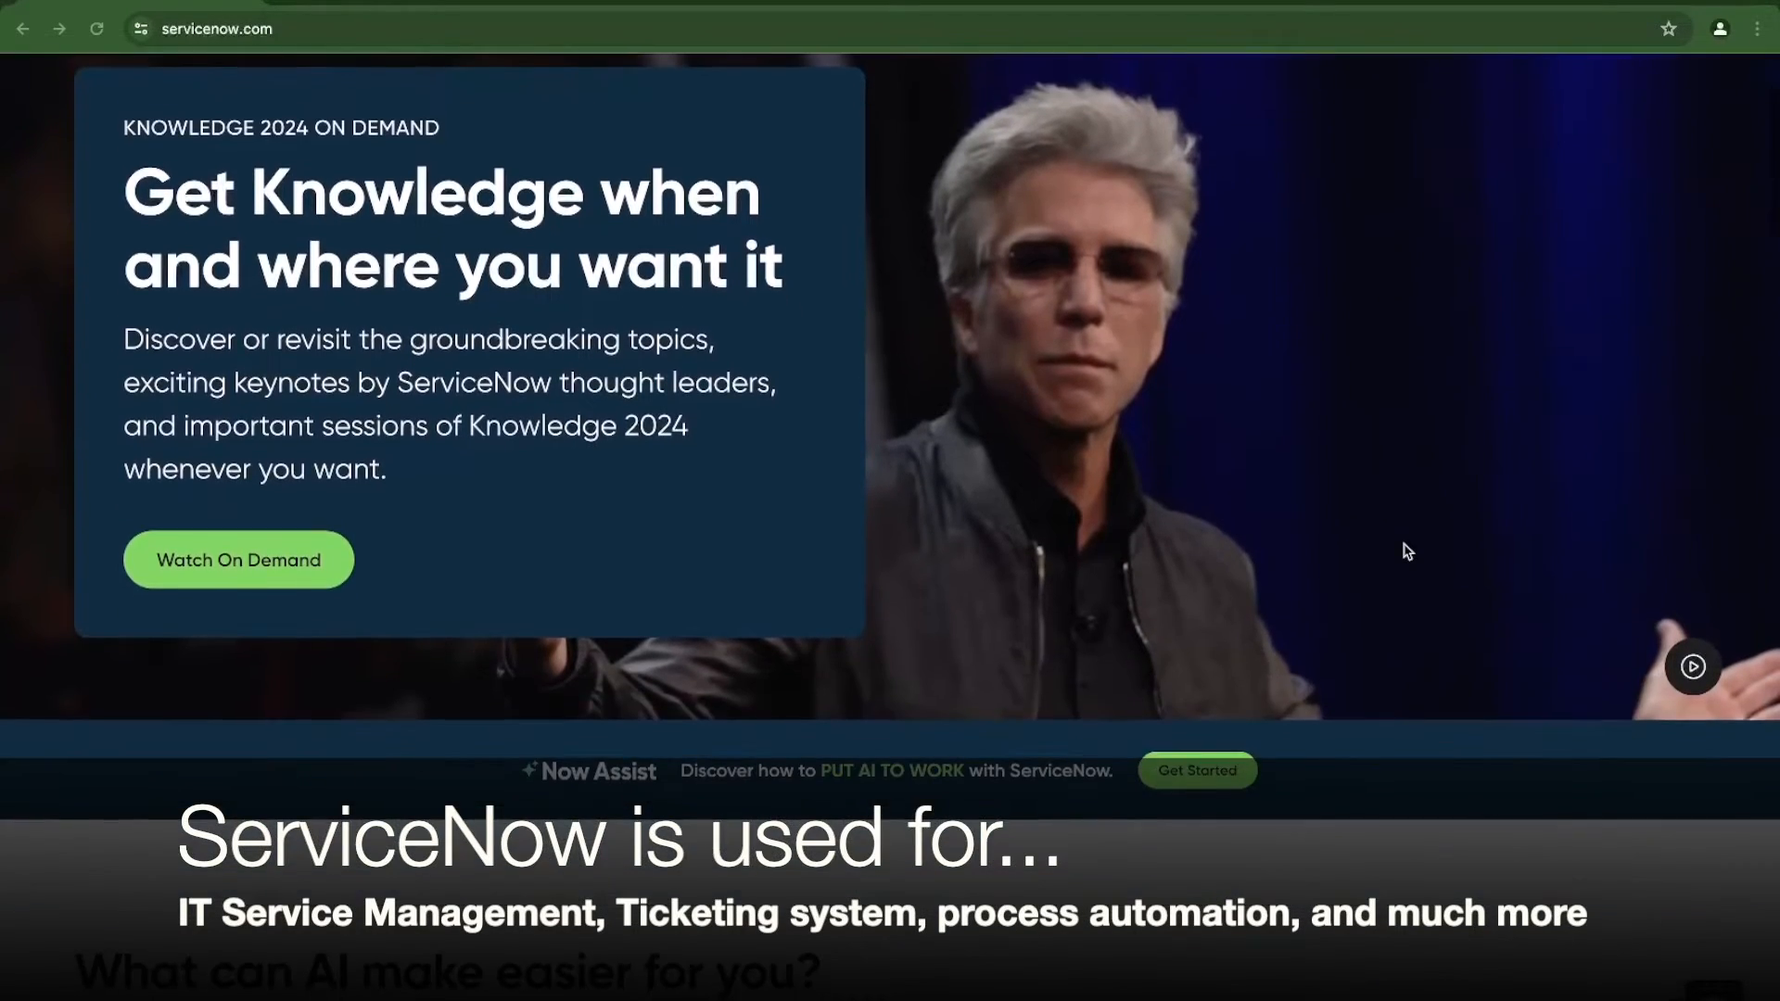
{"action": "scroll", "coordinate": [1408, 551], "scroll_direction": "down", "scroll_amount": 1}
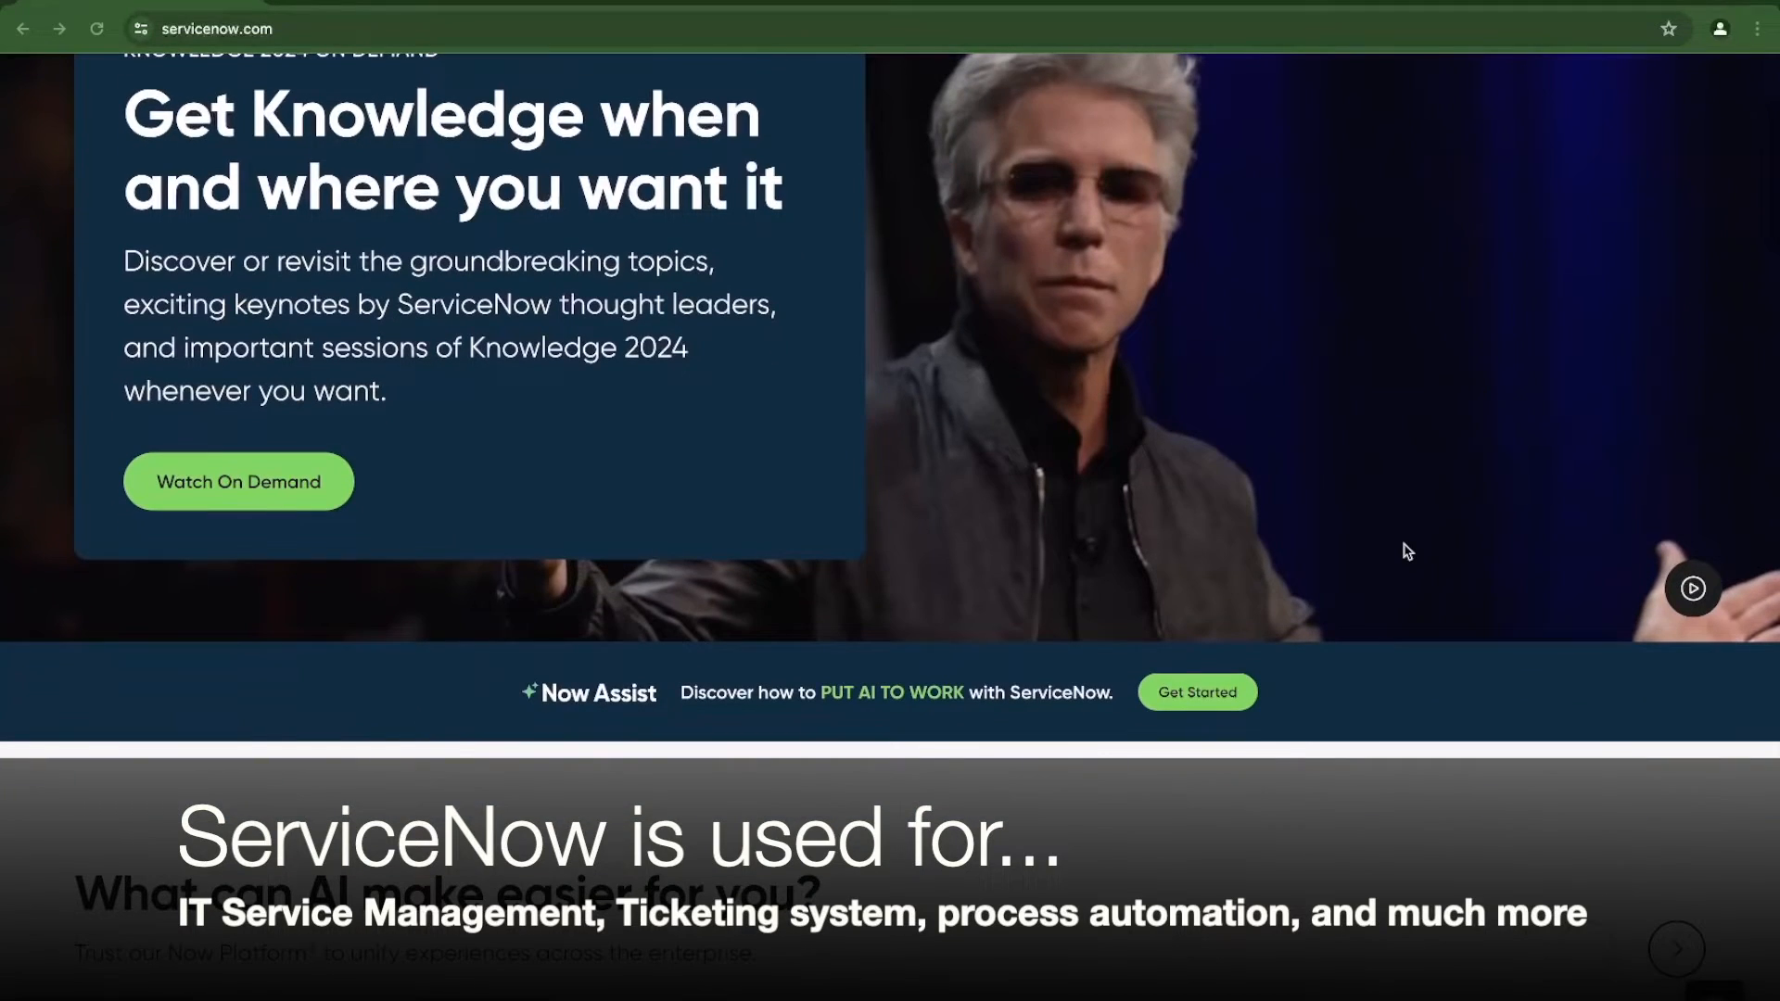
{"action": "scroll", "coordinate": [1407, 550], "scroll_direction": "down", "scroll_amount": 5}
{"action": "scroll", "coordinate": [1407, 551], "scroll_direction": "down", "scroll_amount": 2}
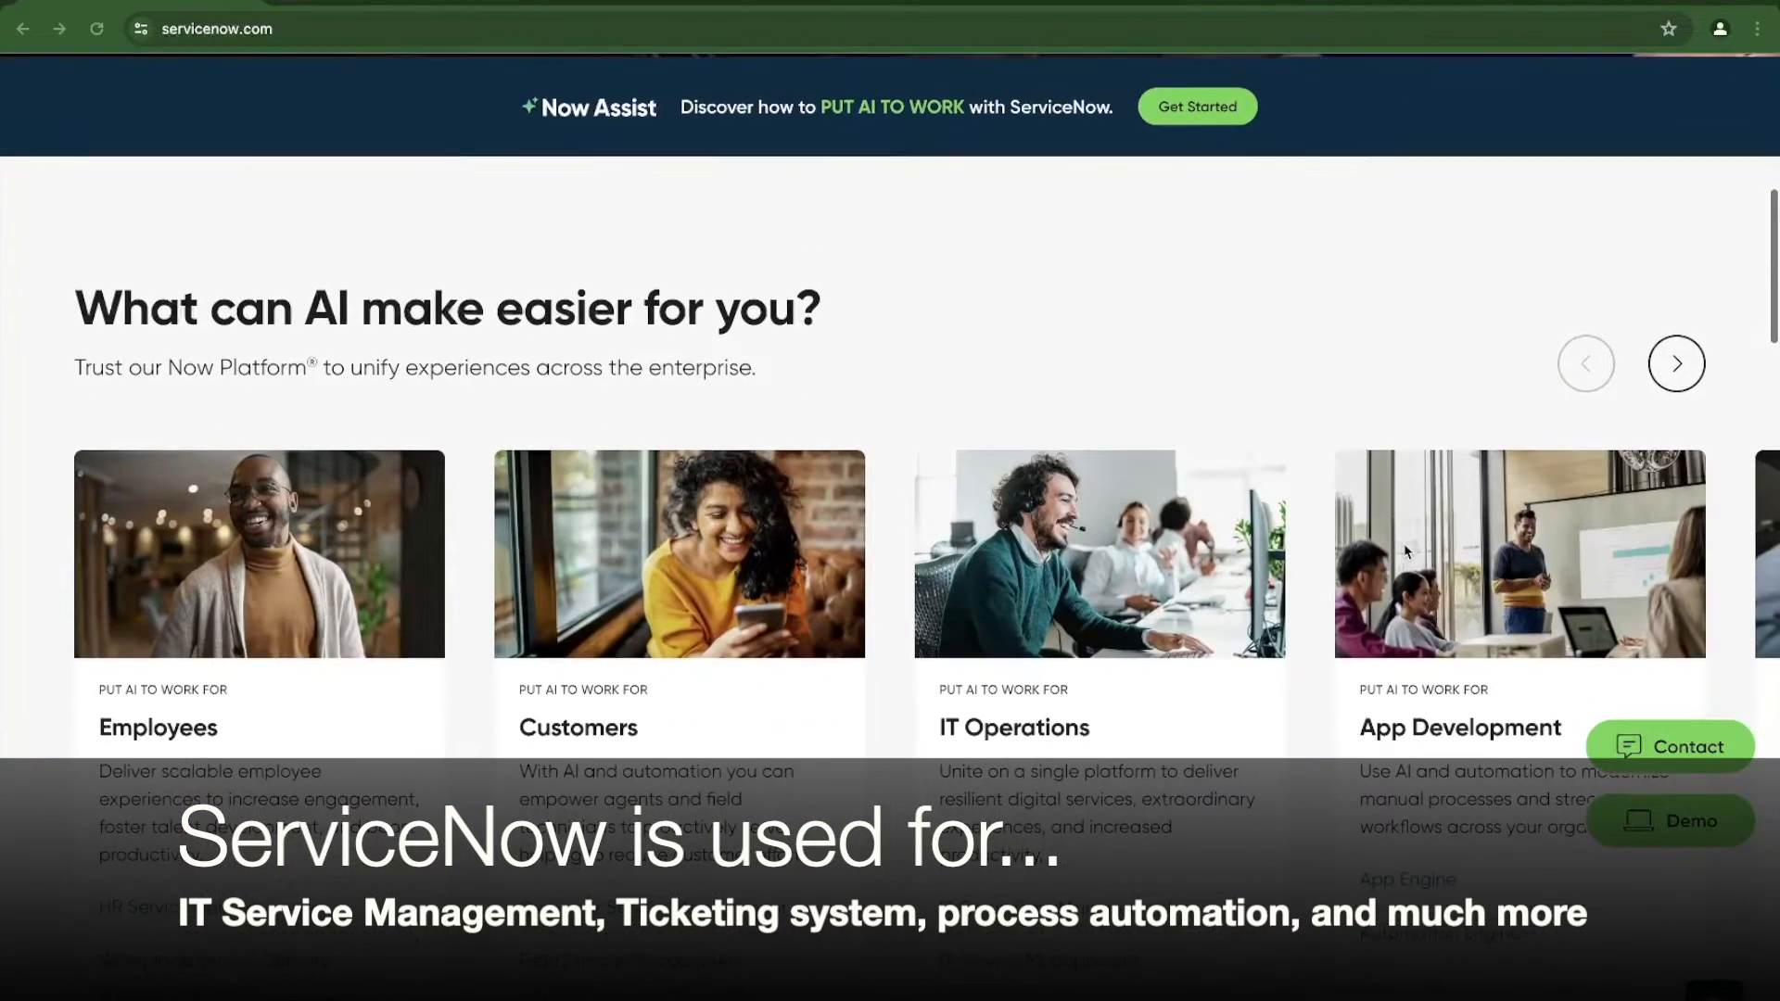
{"action": "scroll", "coordinate": [1407, 551], "scroll_direction": "down", "scroll_amount": 2}
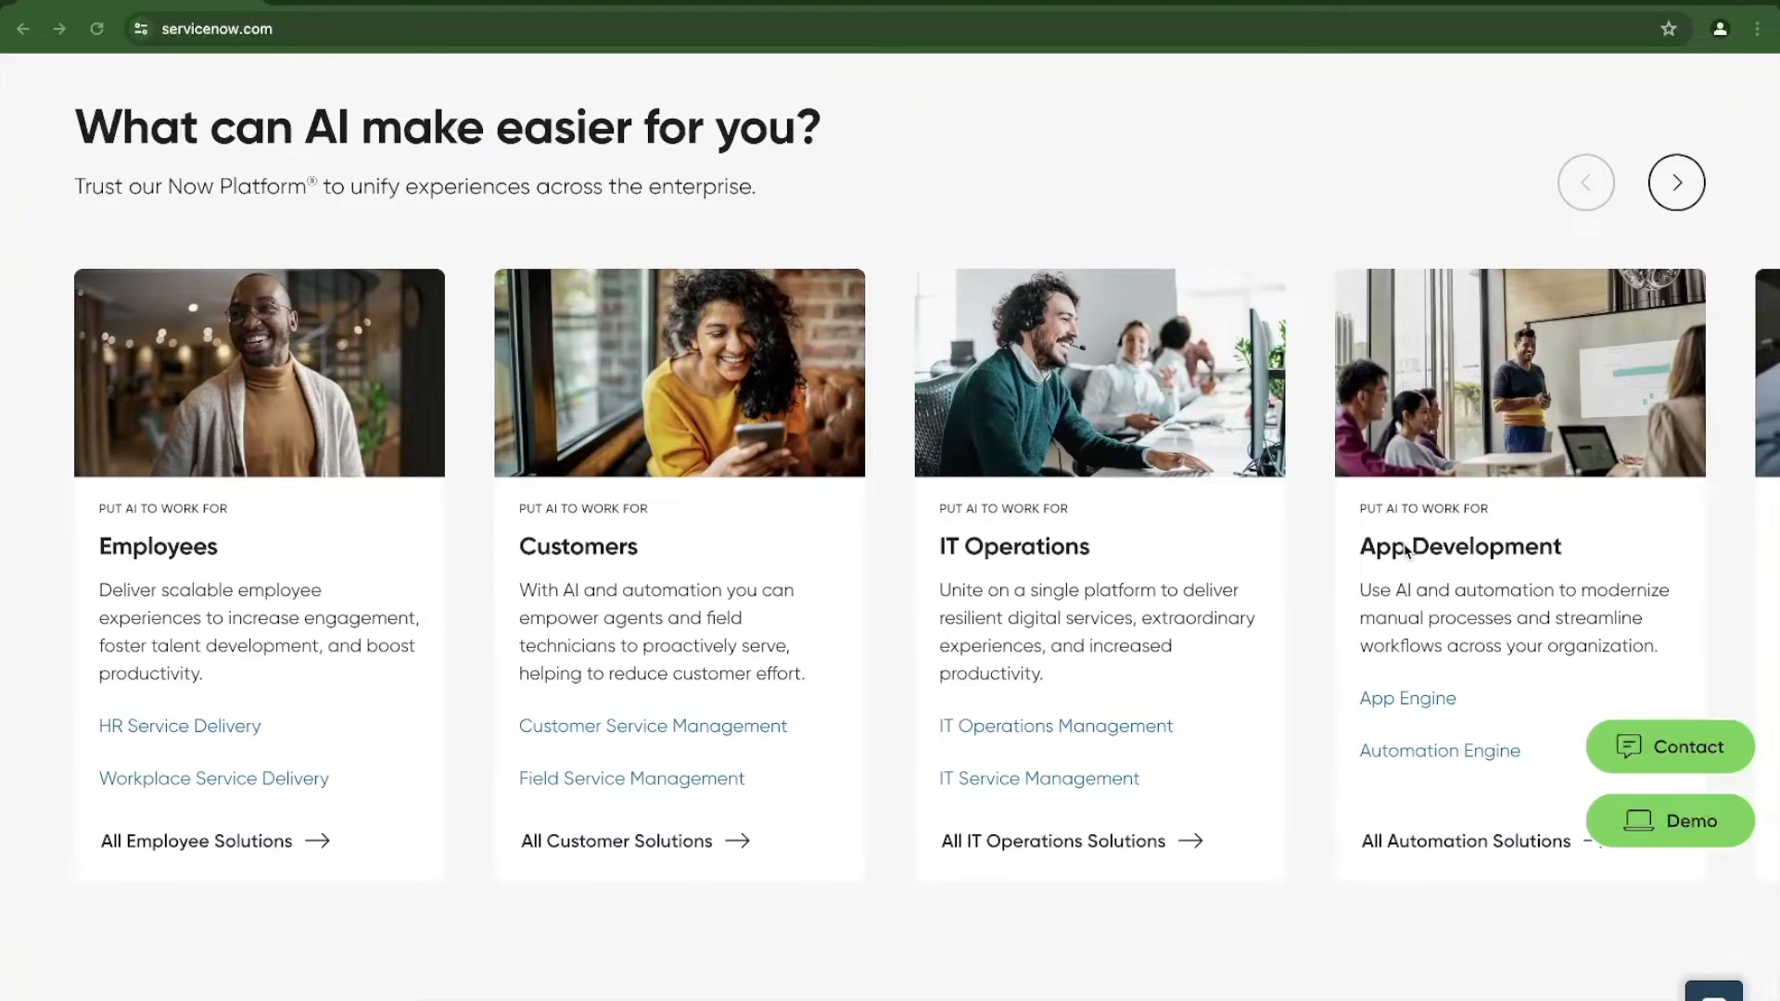
{"action": "scroll", "coordinate": [1405, 550], "scroll_direction": "down", "scroll_amount": 15}
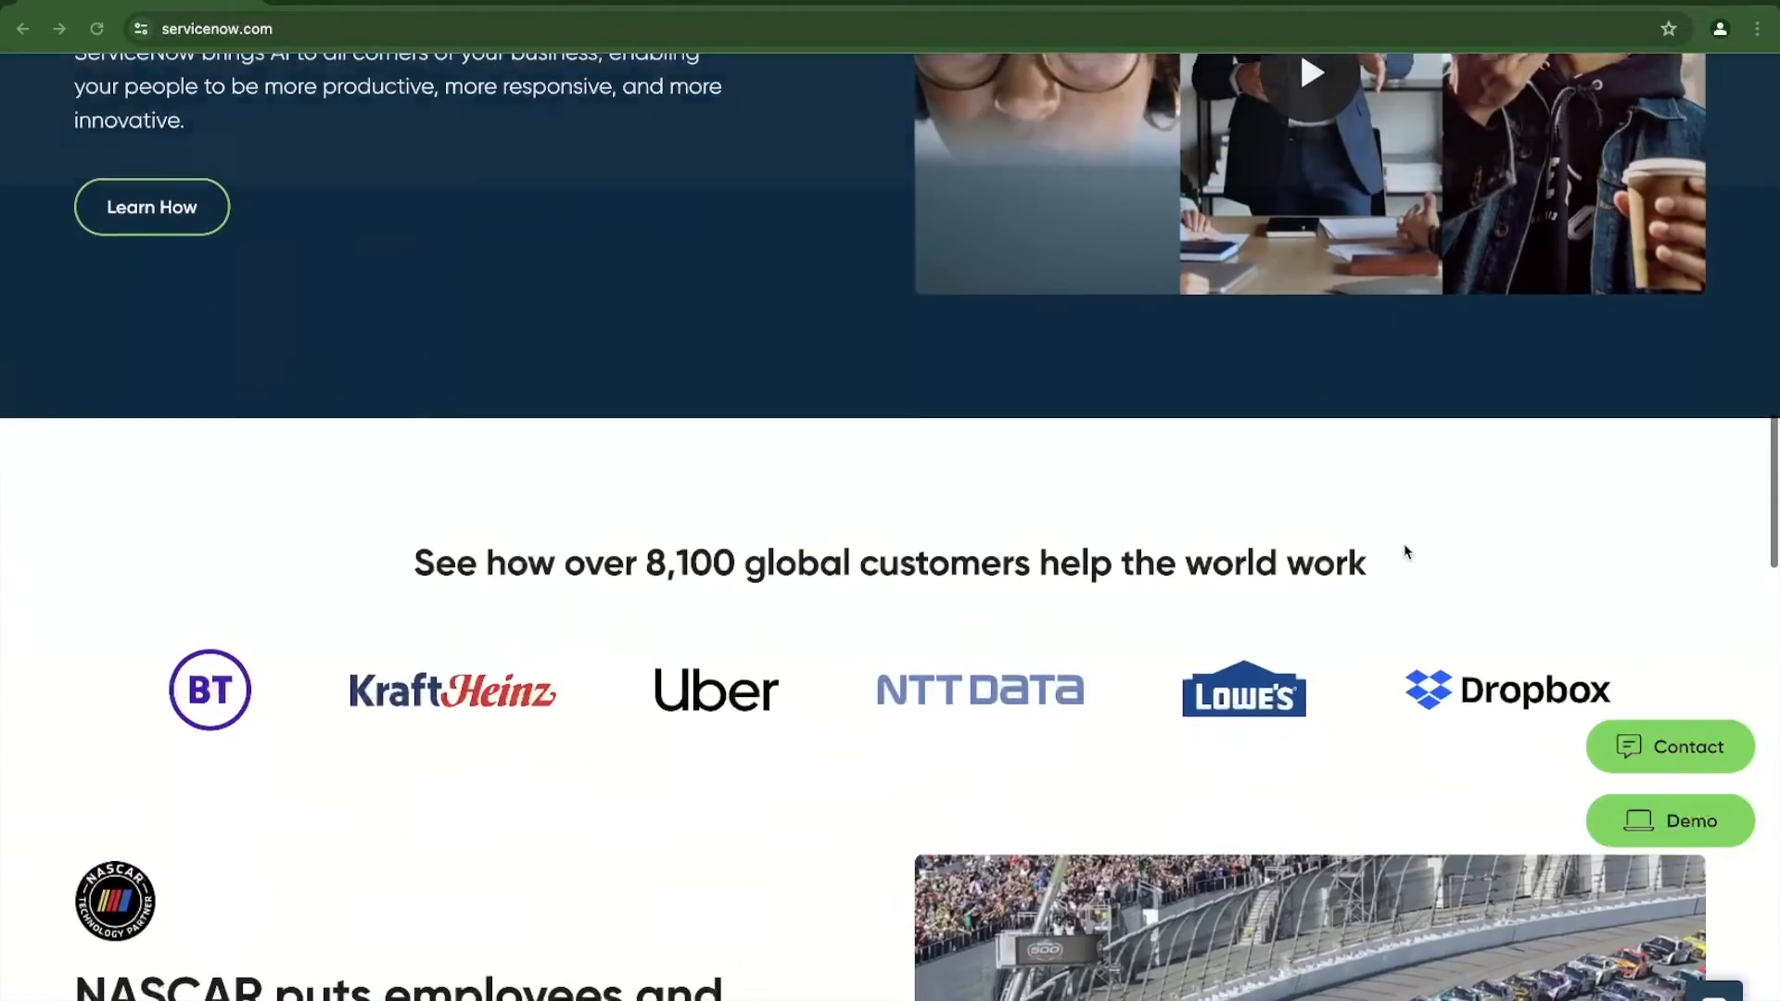
{"action": "scroll", "coordinate": [1405, 551], "scroll_direction": "down", "scroll_amount": 2}
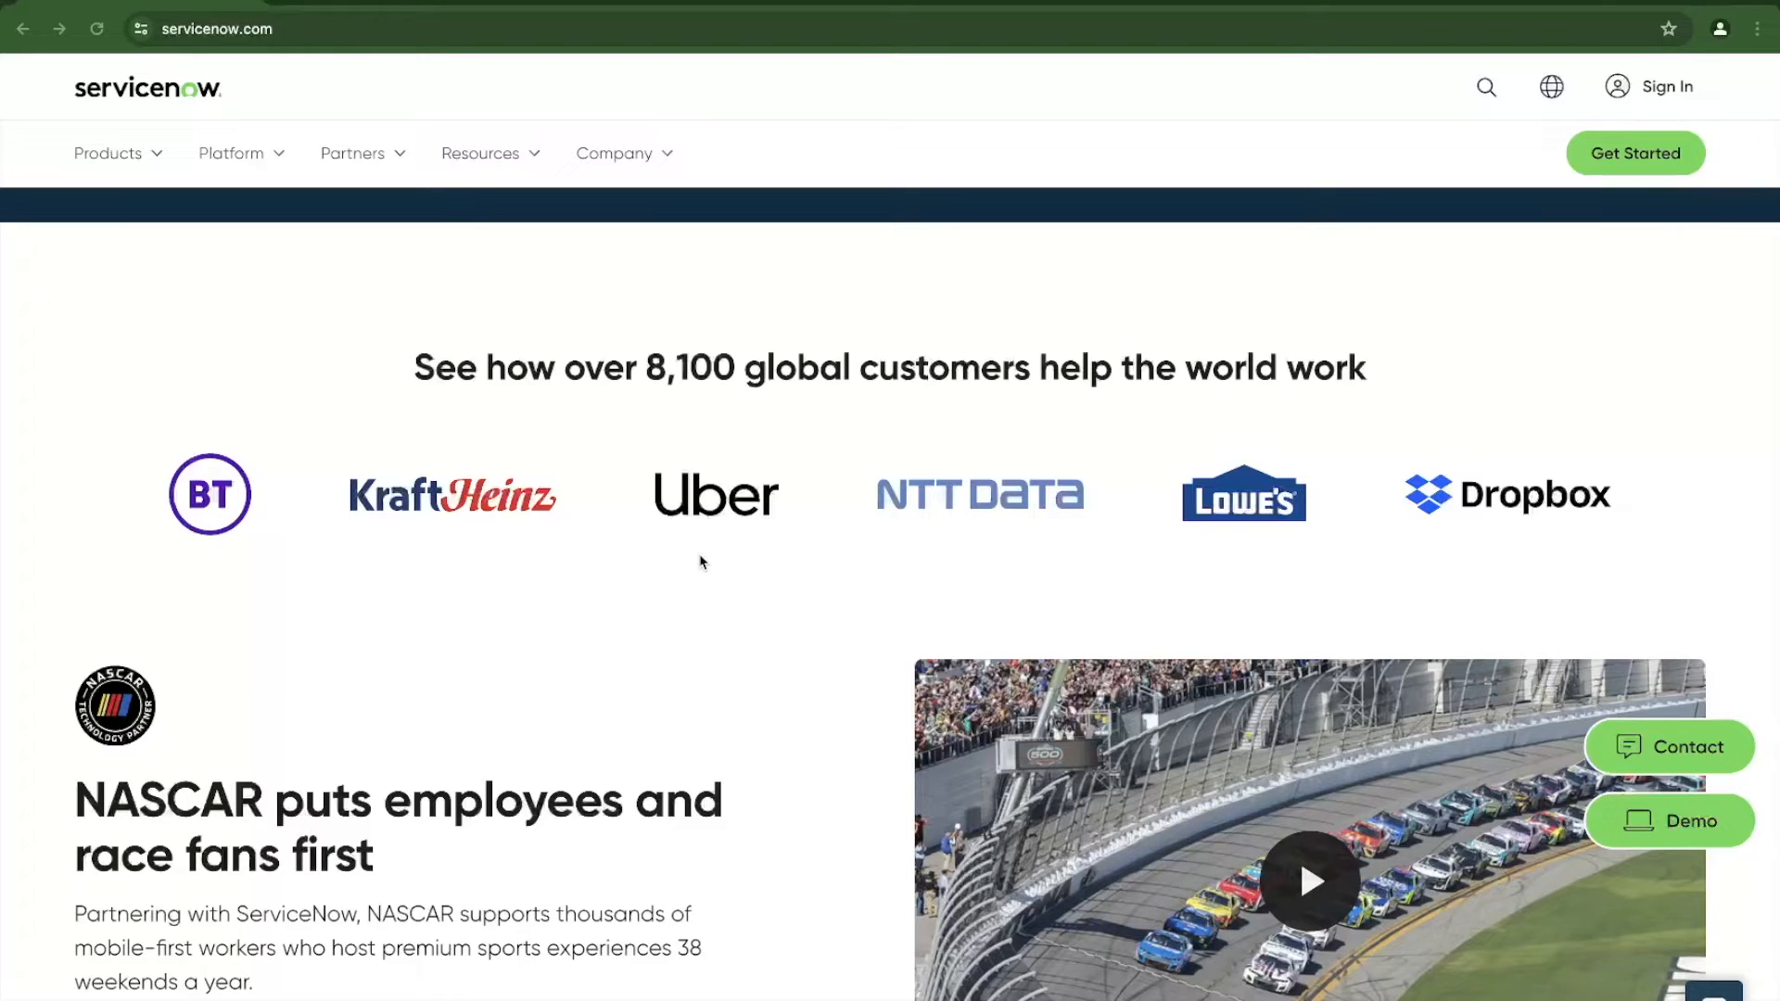
{"action": "scroll", "coordinate": [702, 562], "scroll_direction": "down", "scroll_amount": 6}
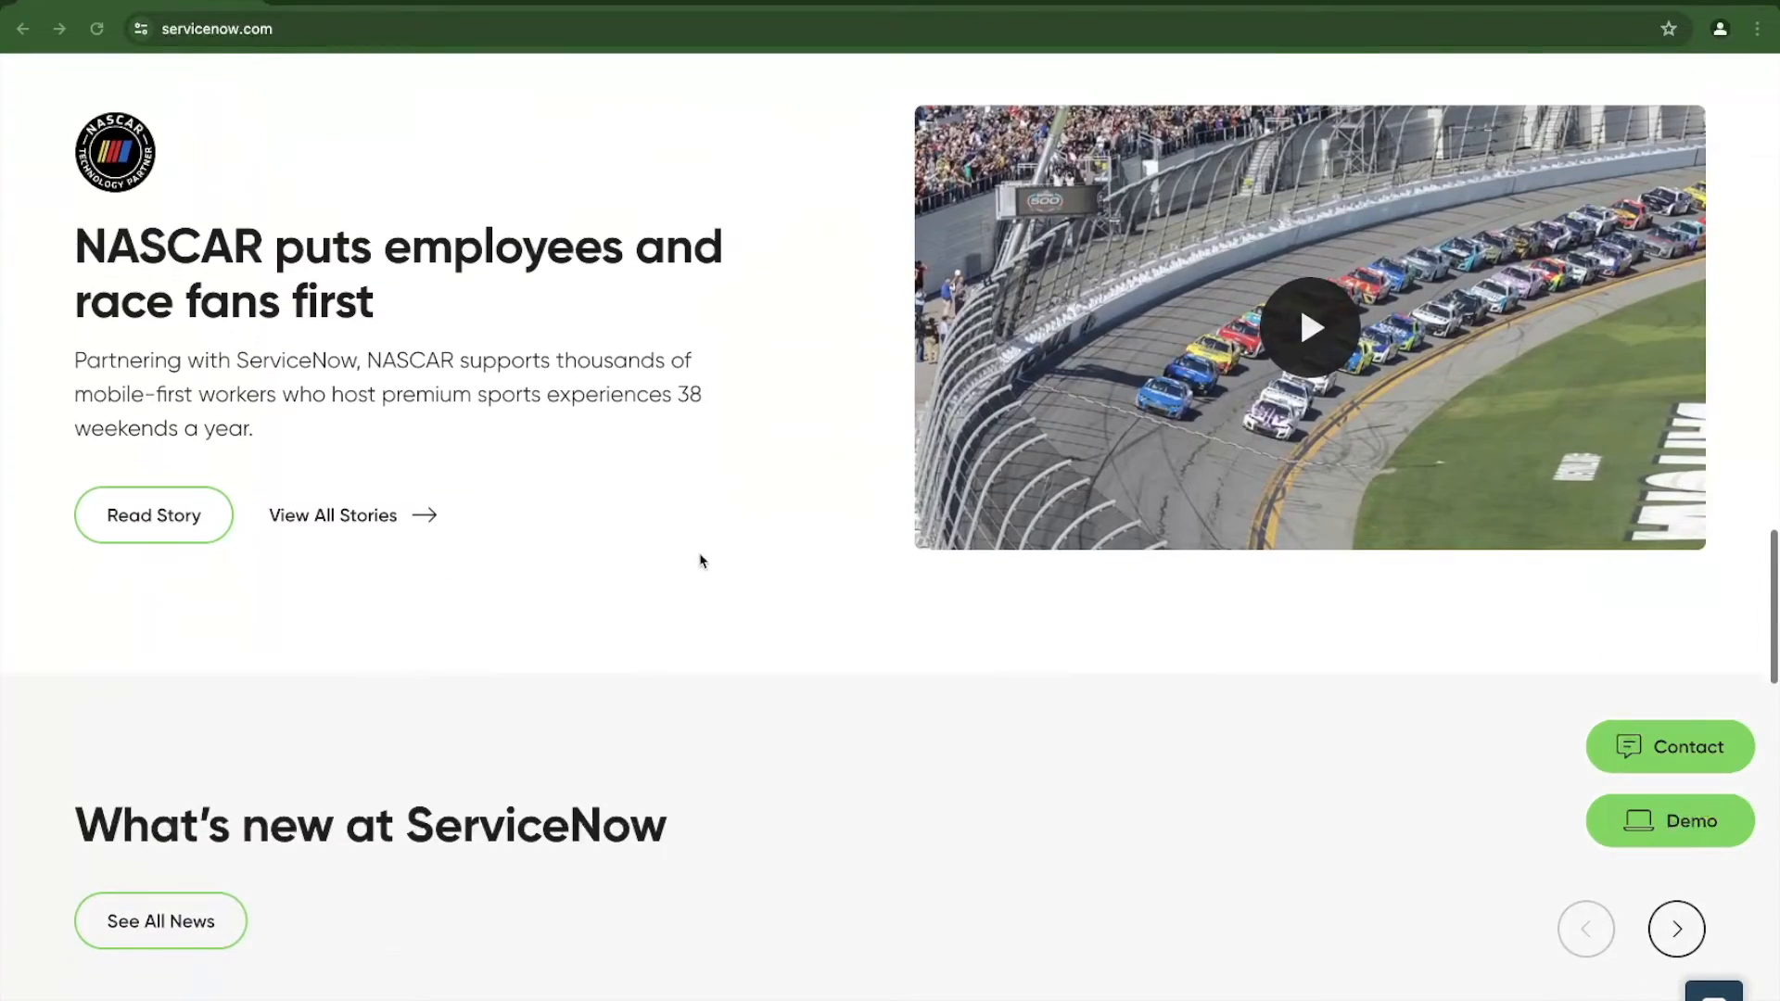
{"action": "scroll", "coordinate": [702, 562], "scroll_direction": "down", "scroll_amount": 2}
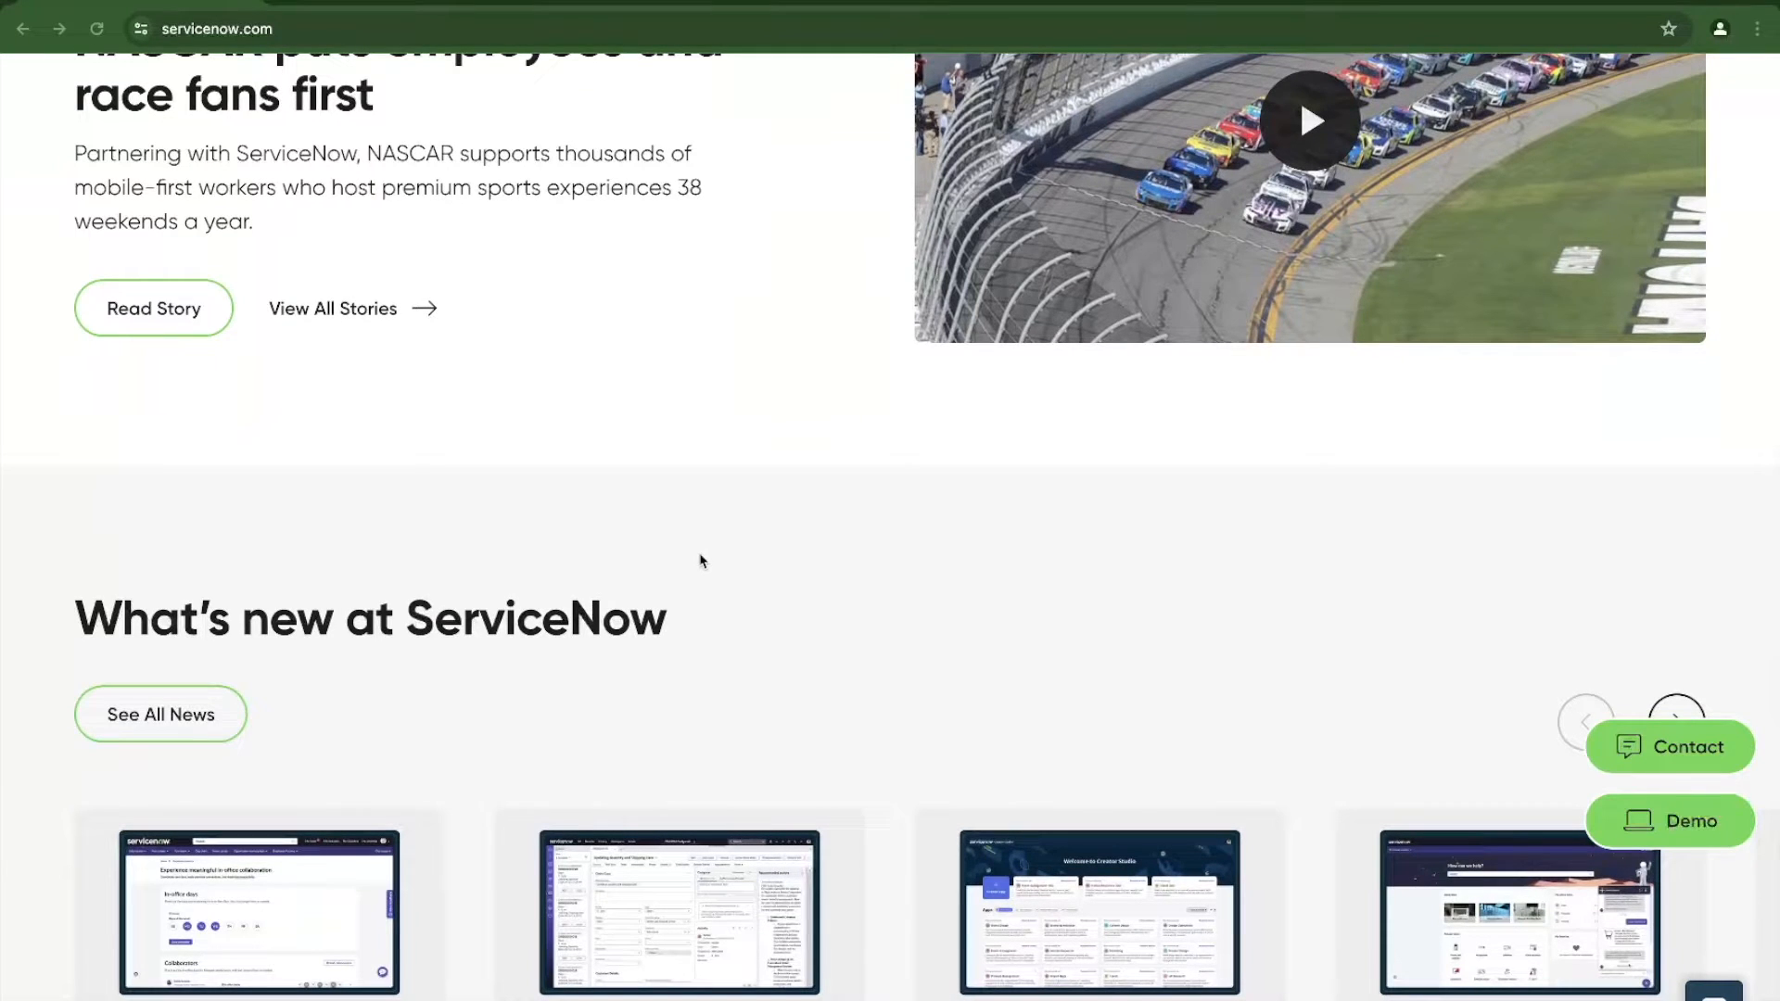
{"action": "scroll", "coordinate": [702, 561], "scroll_direction": "down", "scroll_amount": 4}
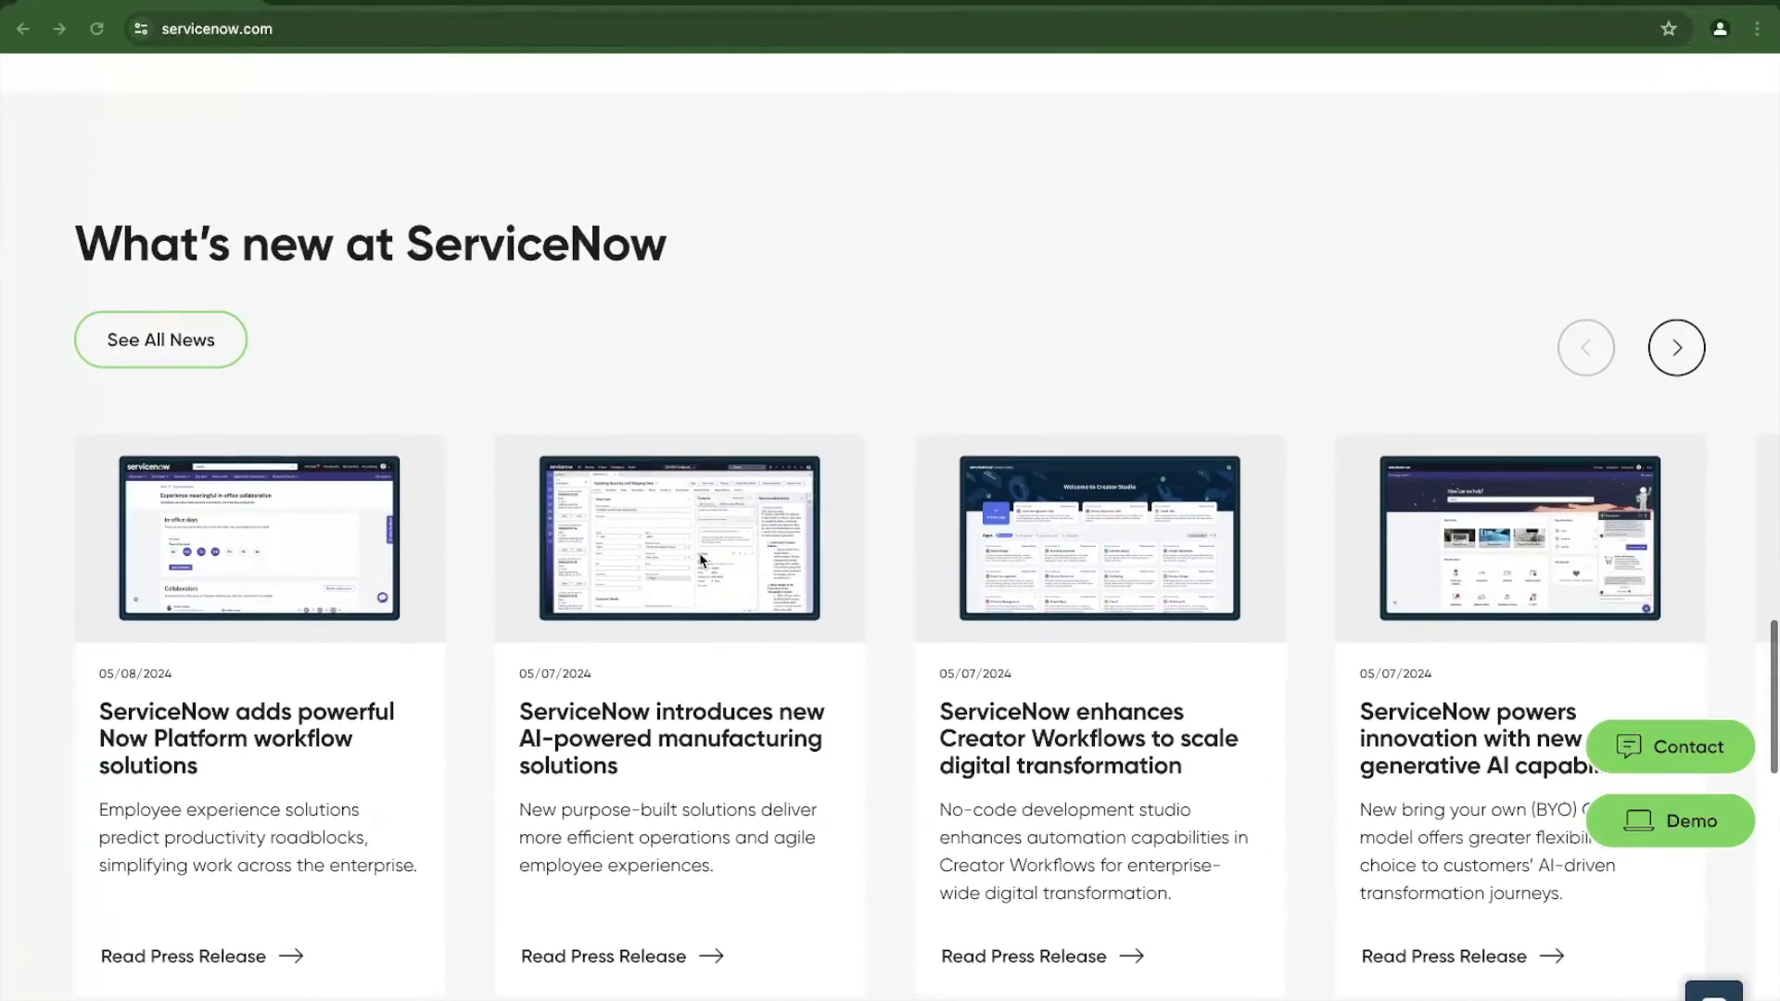
{"action": "scroll", "coordinate": [702, 562], "scroll_direction": "down", "scroll_amount": 2}
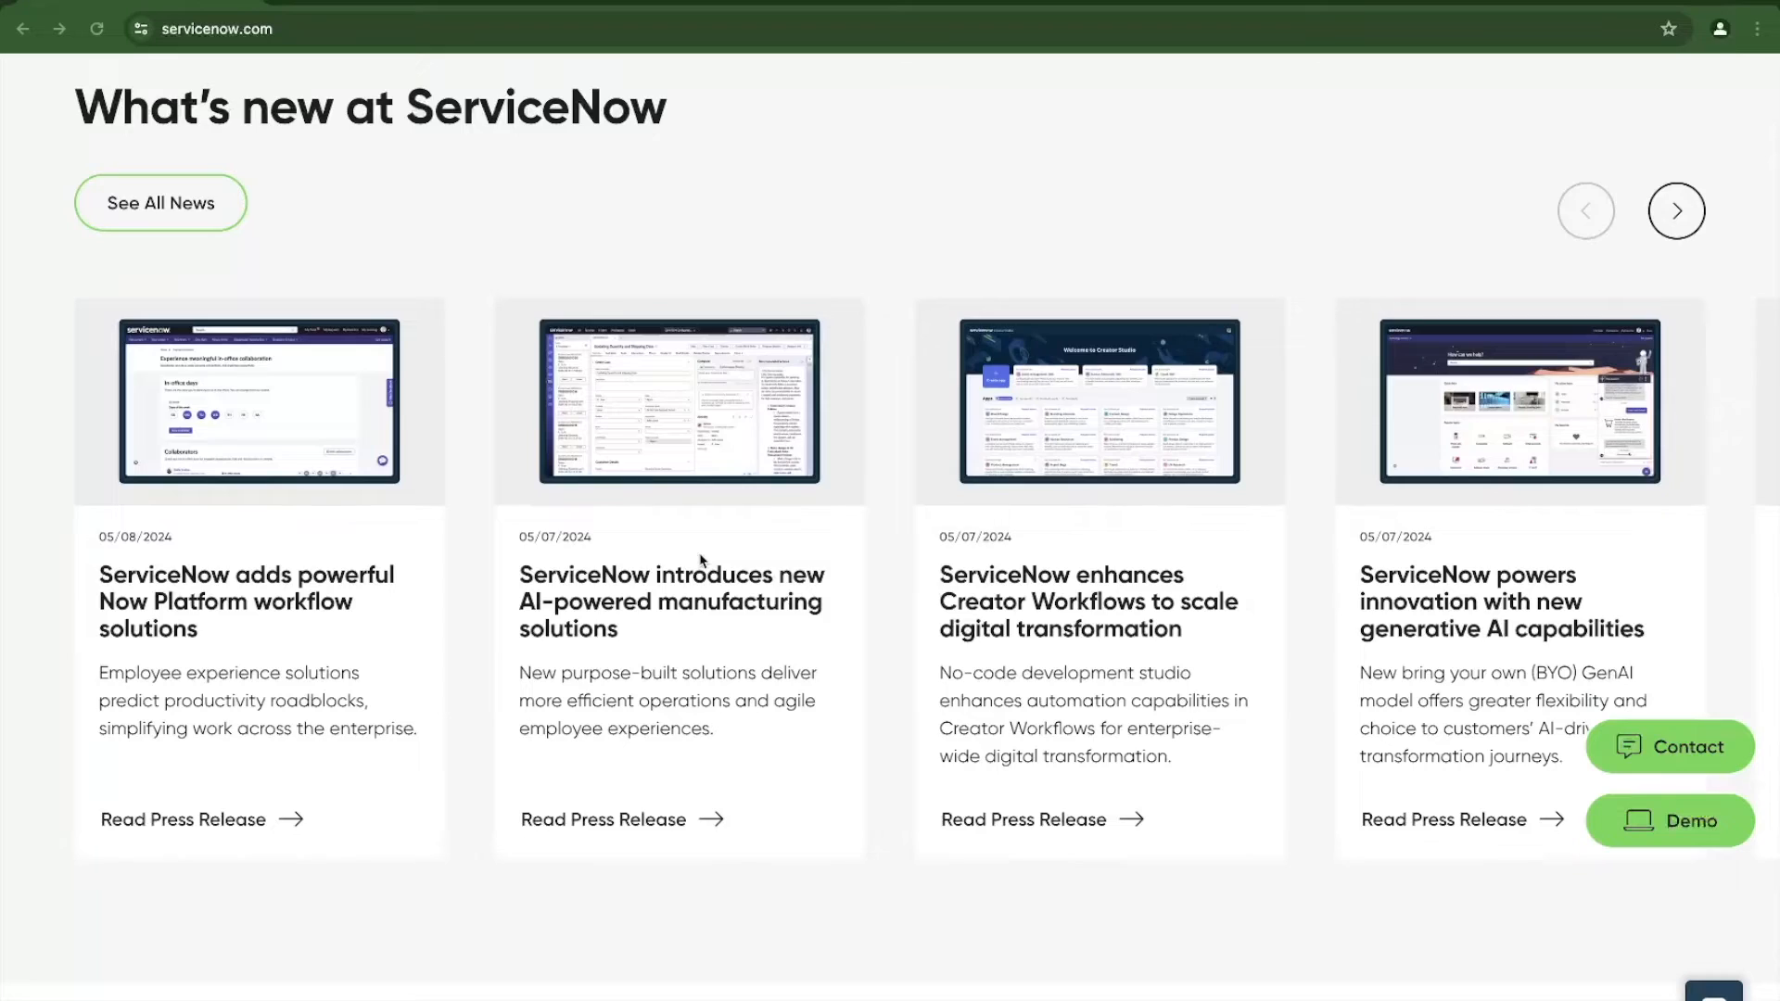
{"action": "scroll", "coordinate": [702, 560], "scroll_direction": "up", "scroll_amount": 20}
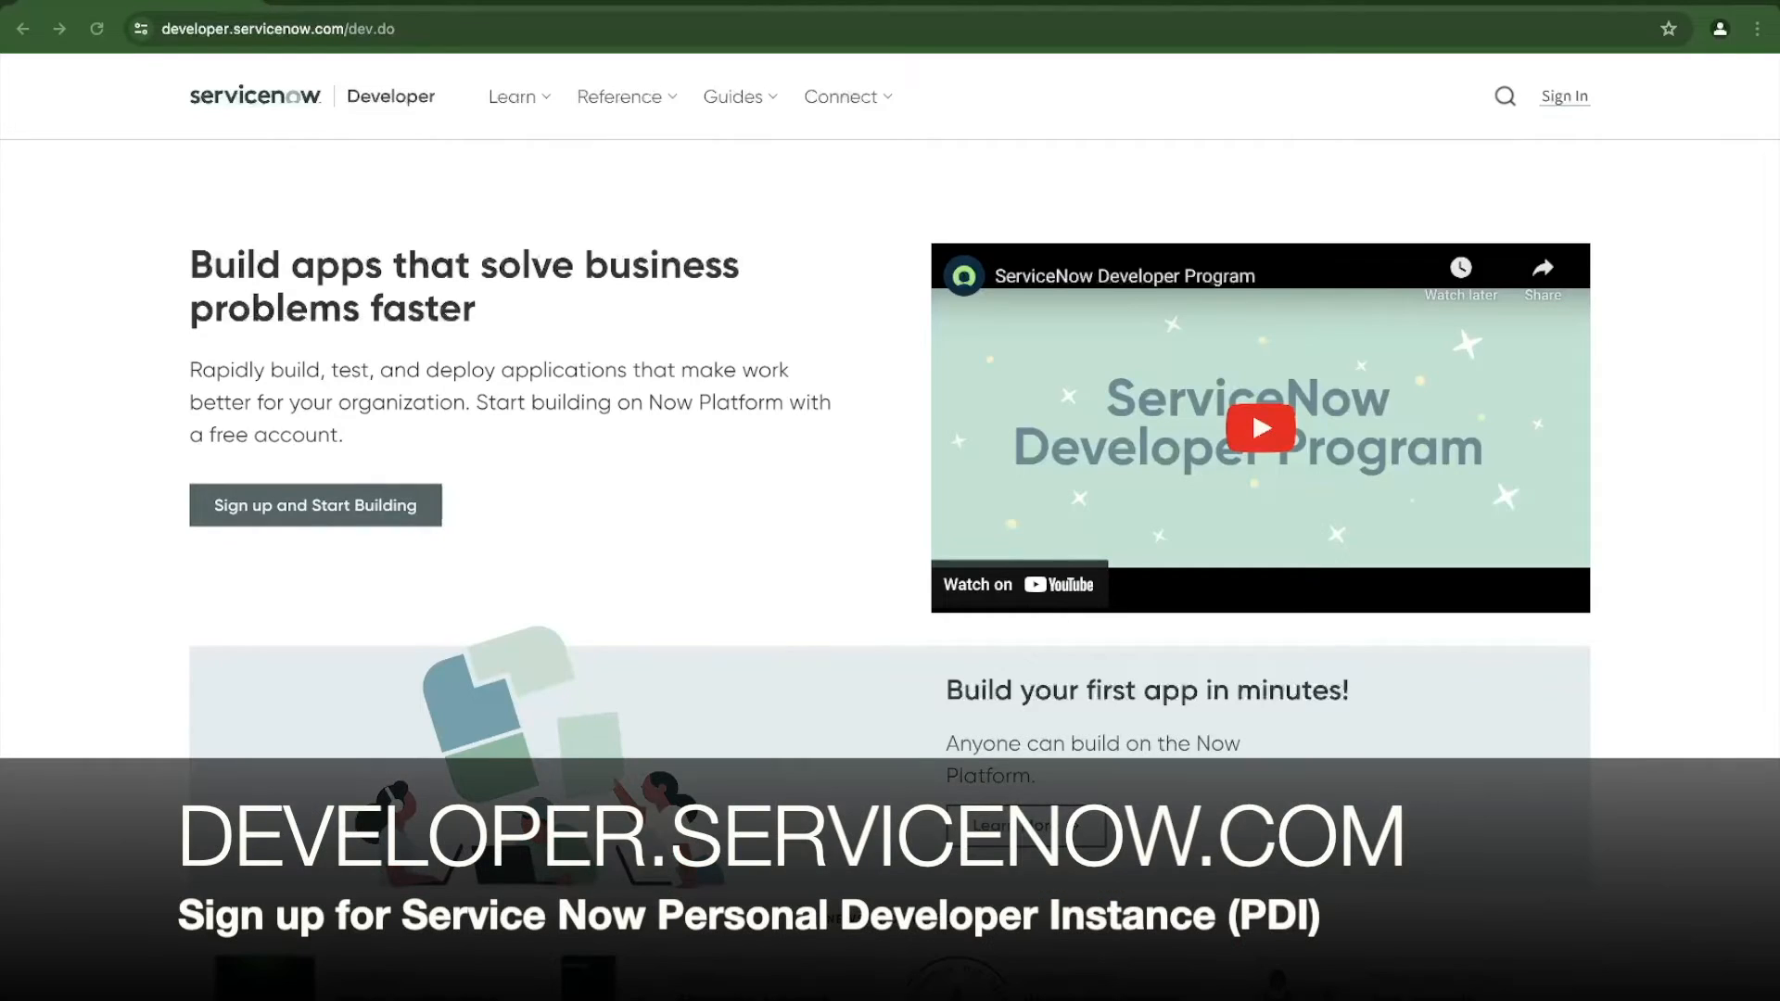
Step: Review the ServiceNow Developer landing page, including the free account sign-up offer and the news and events
{"action": "left_click", "coordinate": [674, 505]}
{"action": "scroll", "coordinate": [460, 285], "scroll_direction": "down", "scroll_amount": 2}
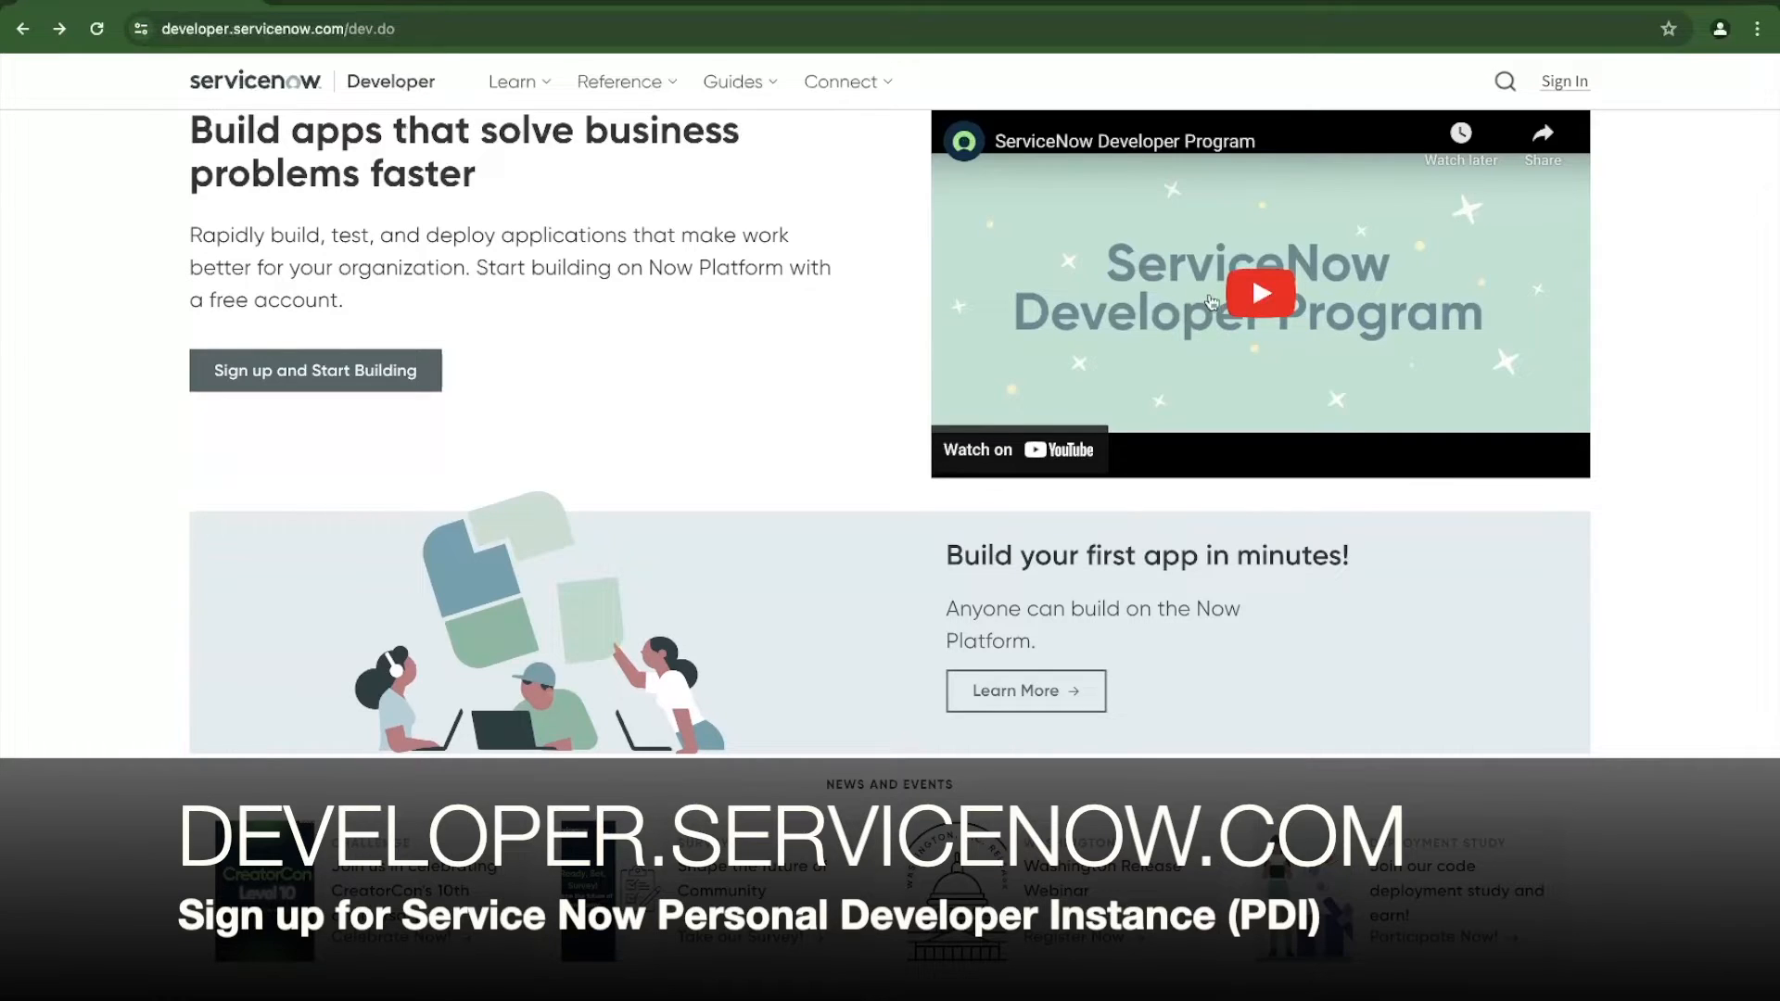
{"action": "scroll", "coordinate": [732, 349], "scroll_direction": "up", "scroll_amount": 1}
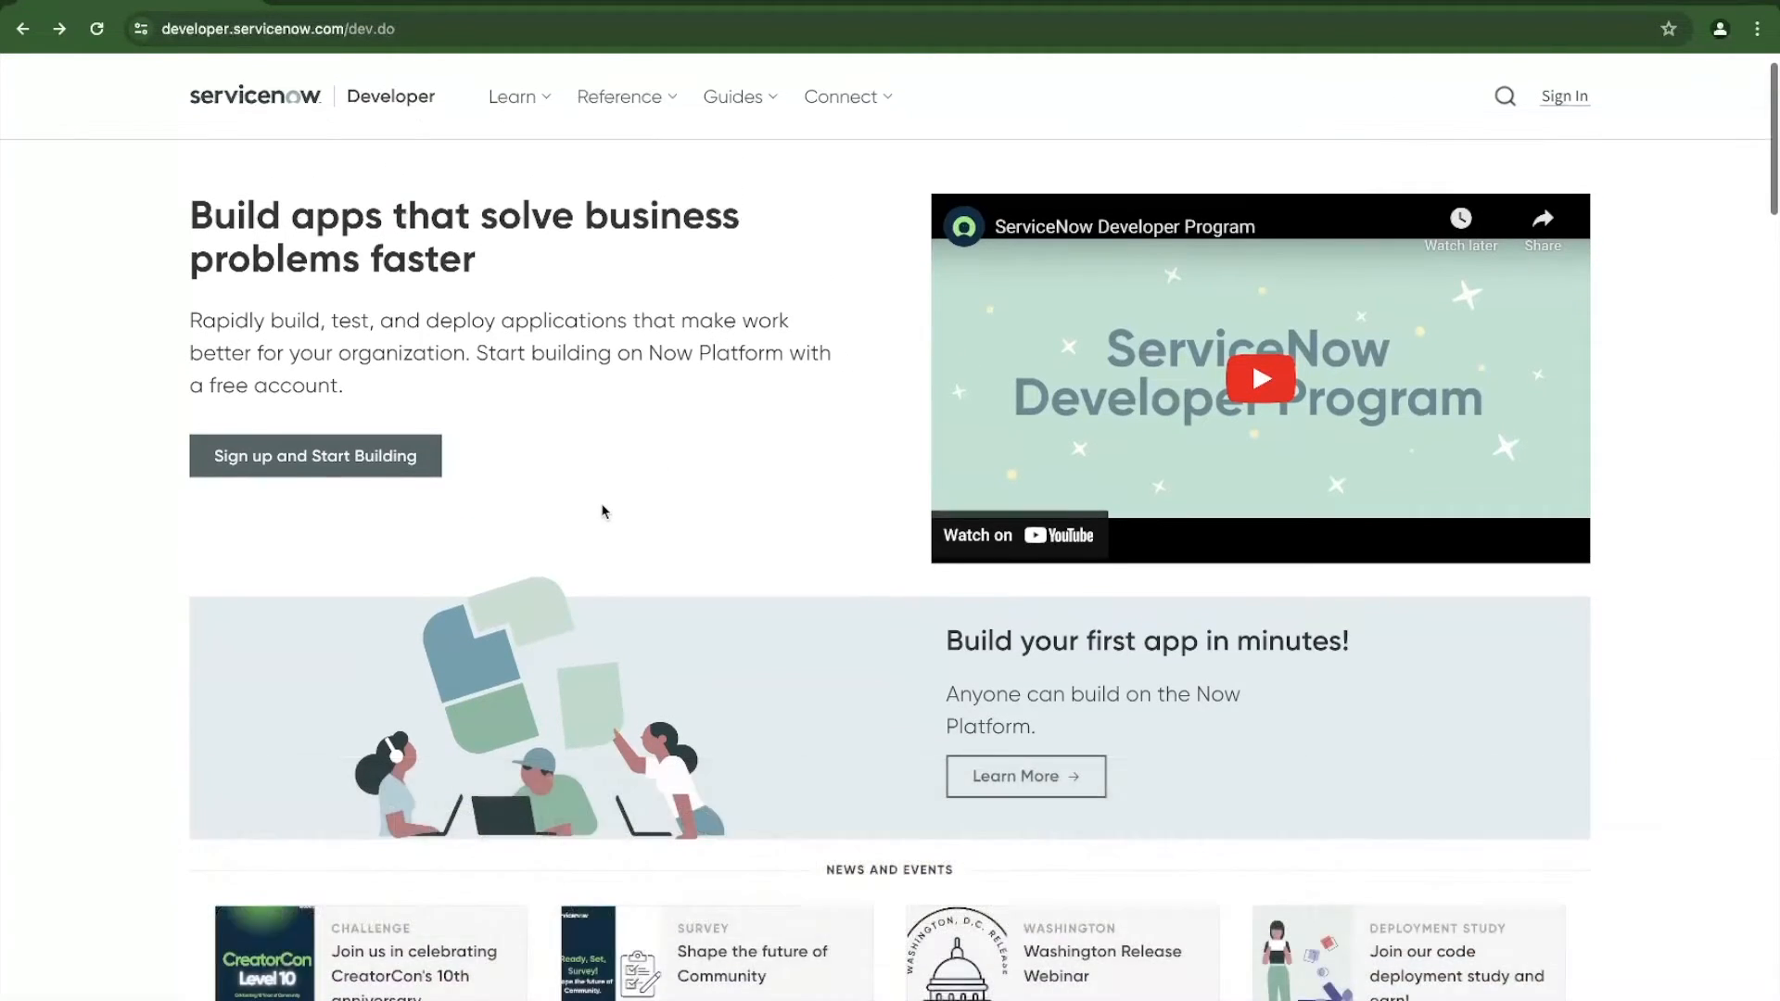
{"action": "scroll", "coordinate": [603, 509], "scroll_direction": "down", "scroll_amount": 6}
{"action": "scroll", "coordinate": [604, 511], "scroll_direction": "up", "scroll_amount": 7}
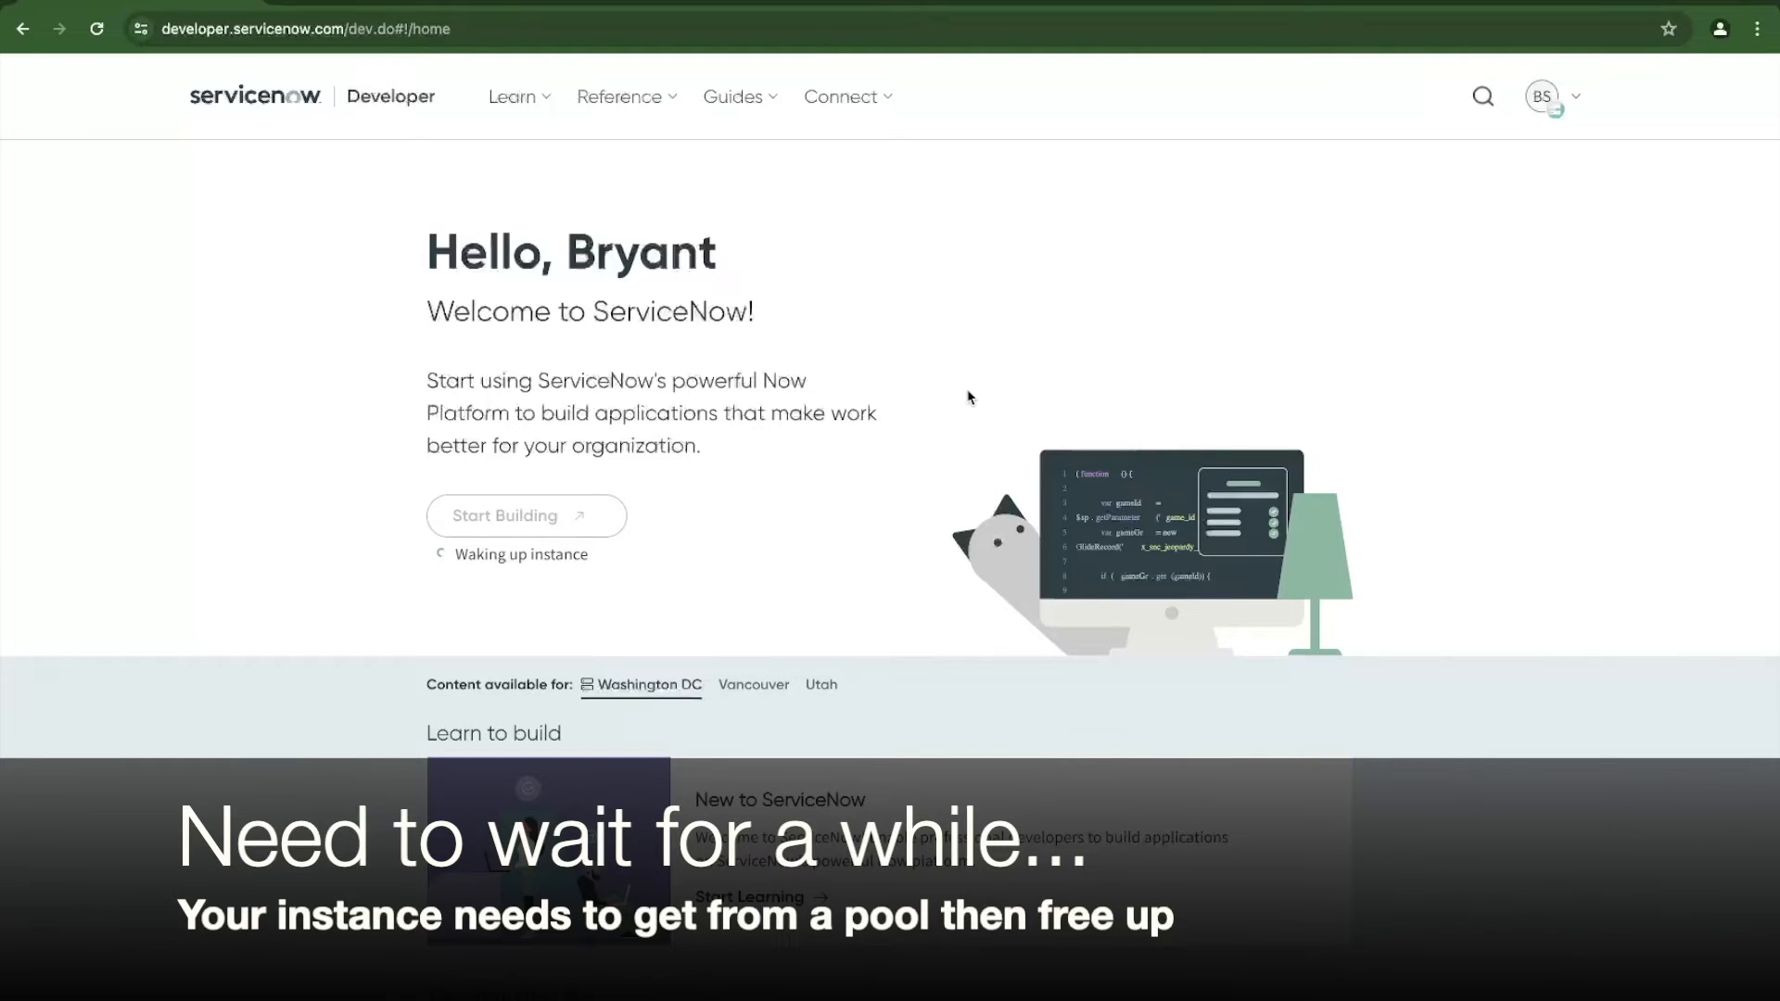
Step: Check the wake-up status of the developer instance and reload the developer home page
{"action": "scroll", "coordinate": [788, 435], "scroll_direction": "down", "scroll_amount": 1}
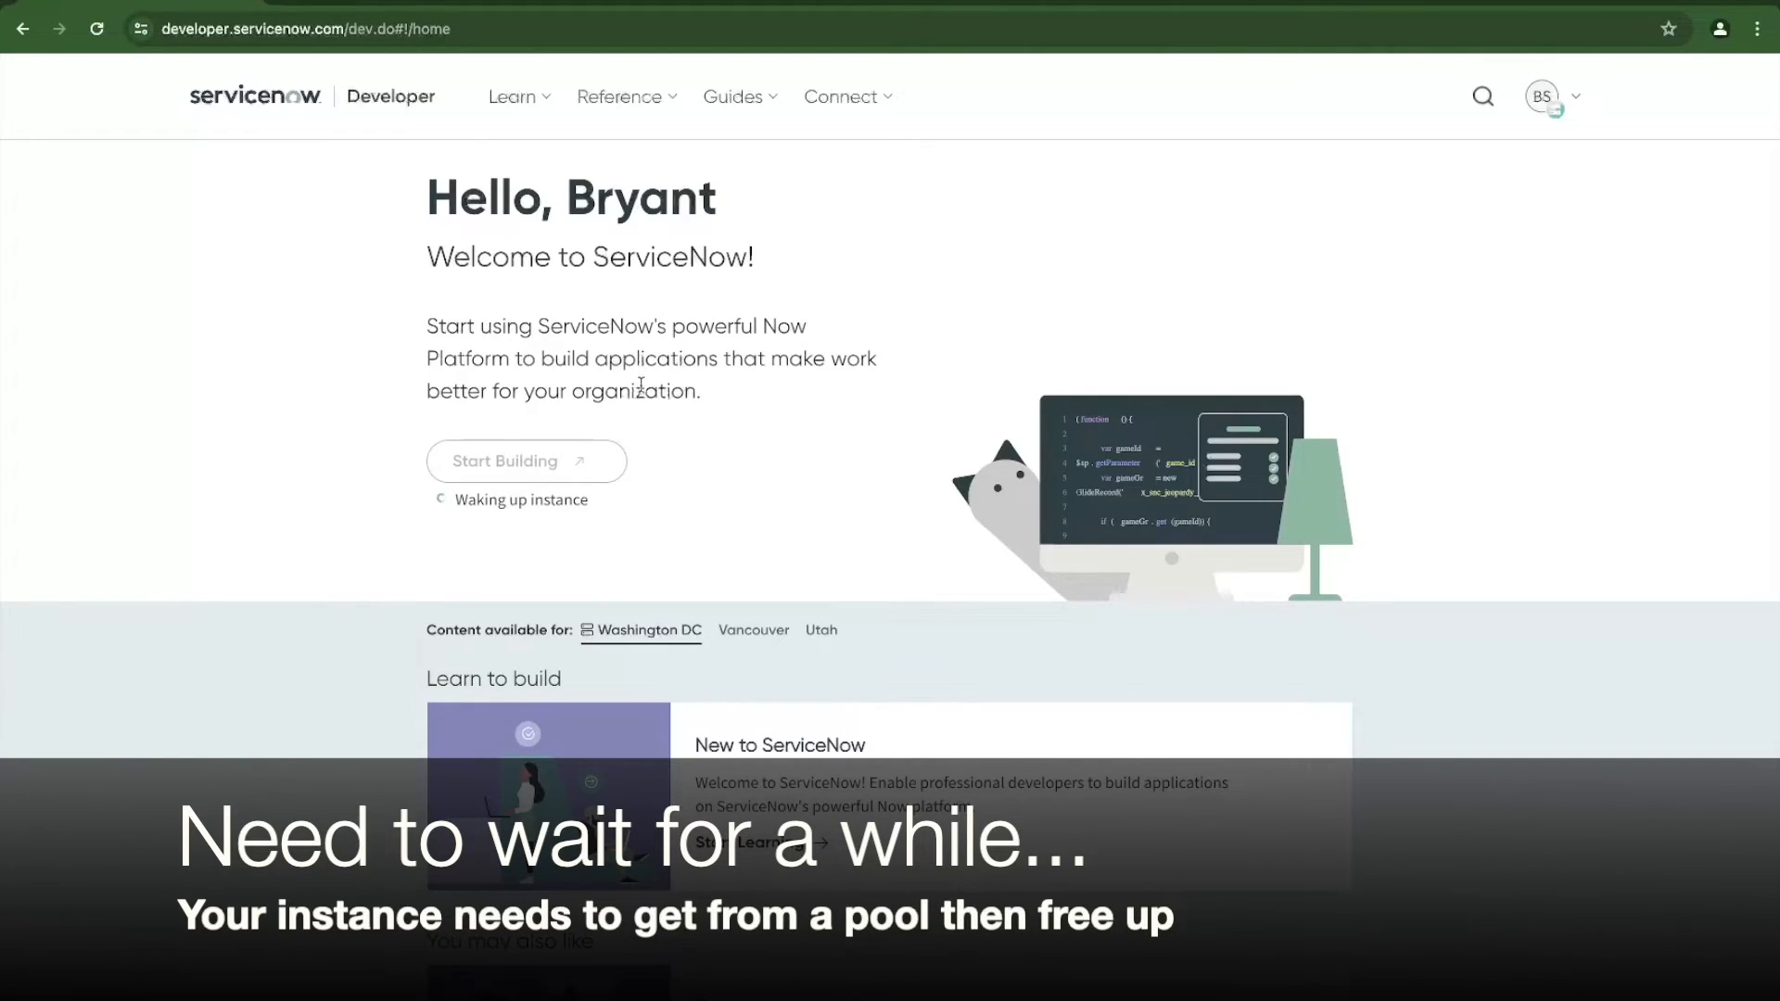
{"action": "scroll", "coordinate": [643, 375], "scroll_direction": "up", "scroll_amount": 1}
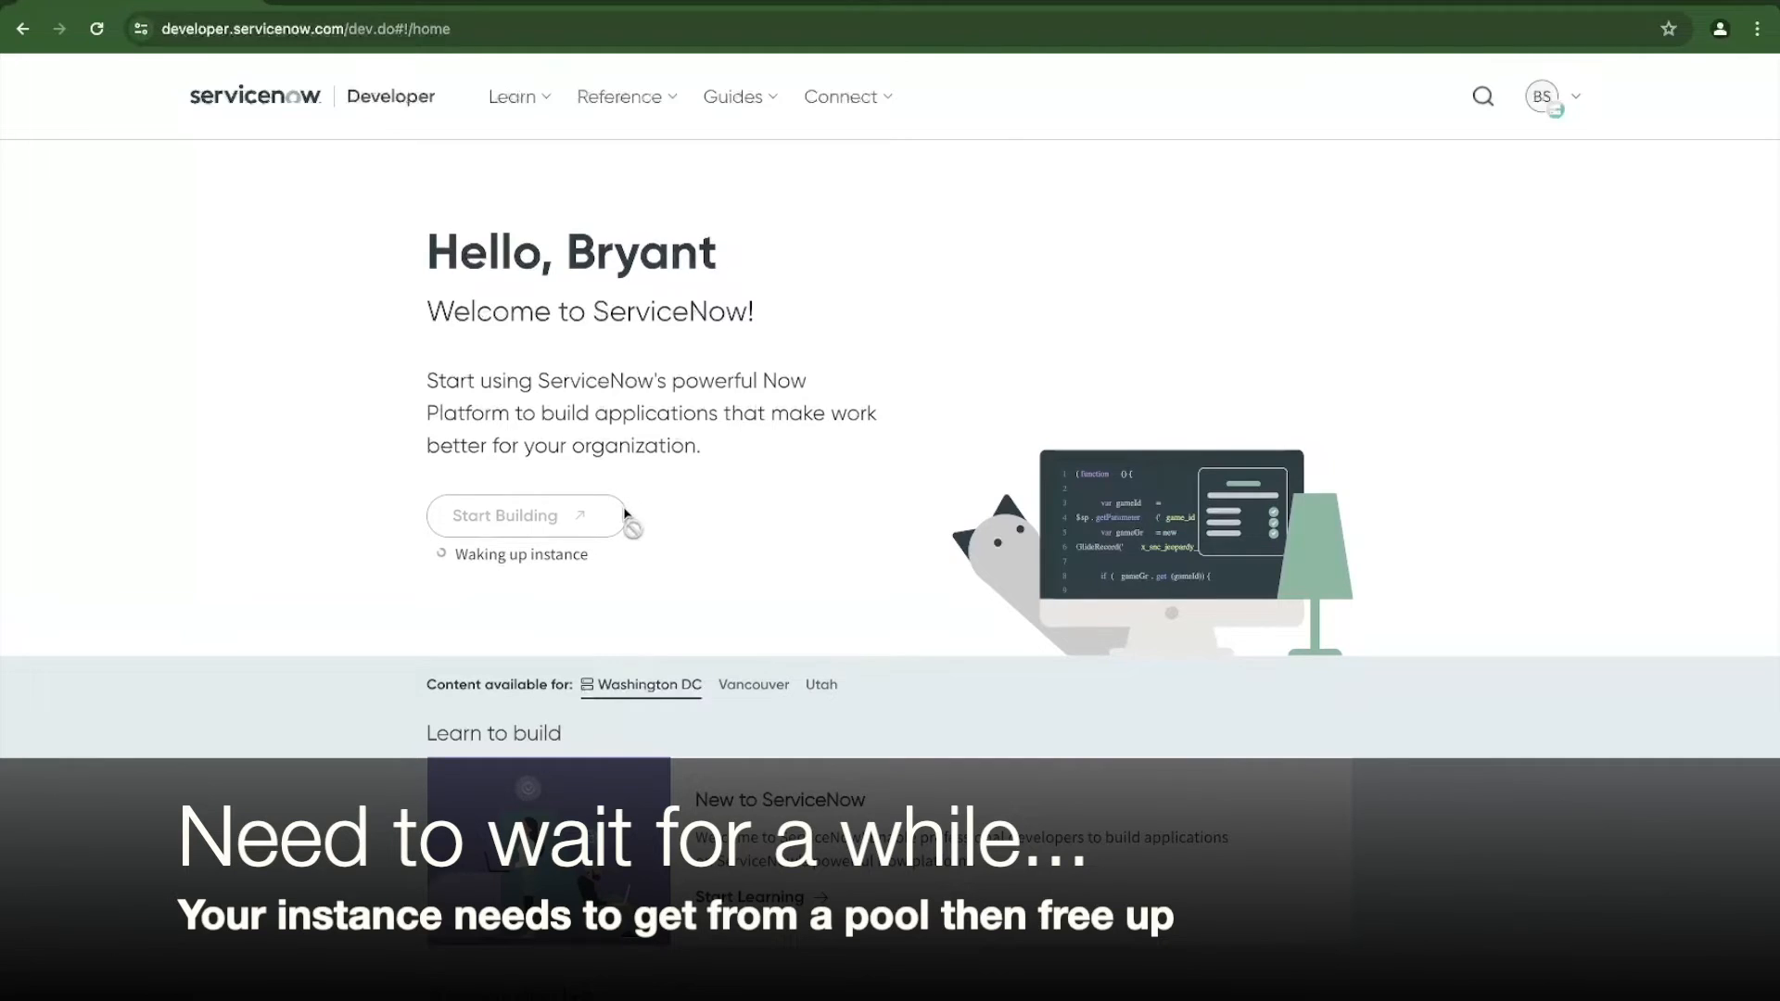
{"action": "mouse_move", "coordinate": [624, 516]}
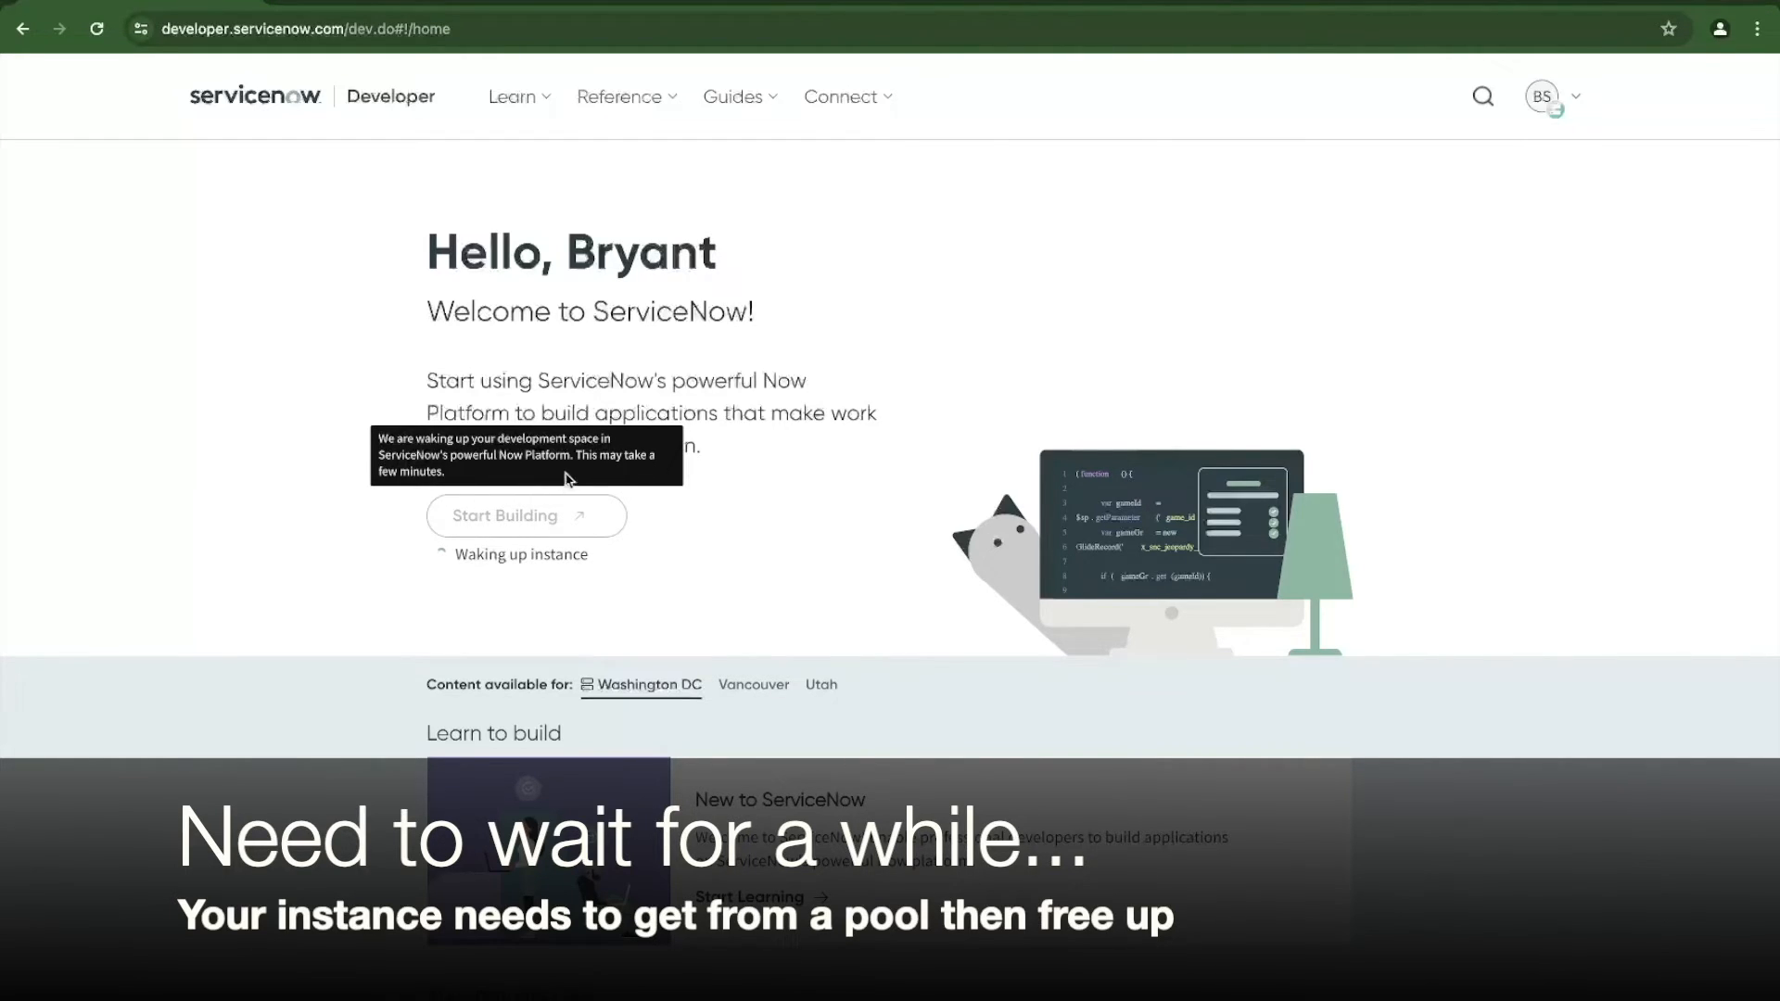
{"action": "left_click", "coordinate": [96, 29]}
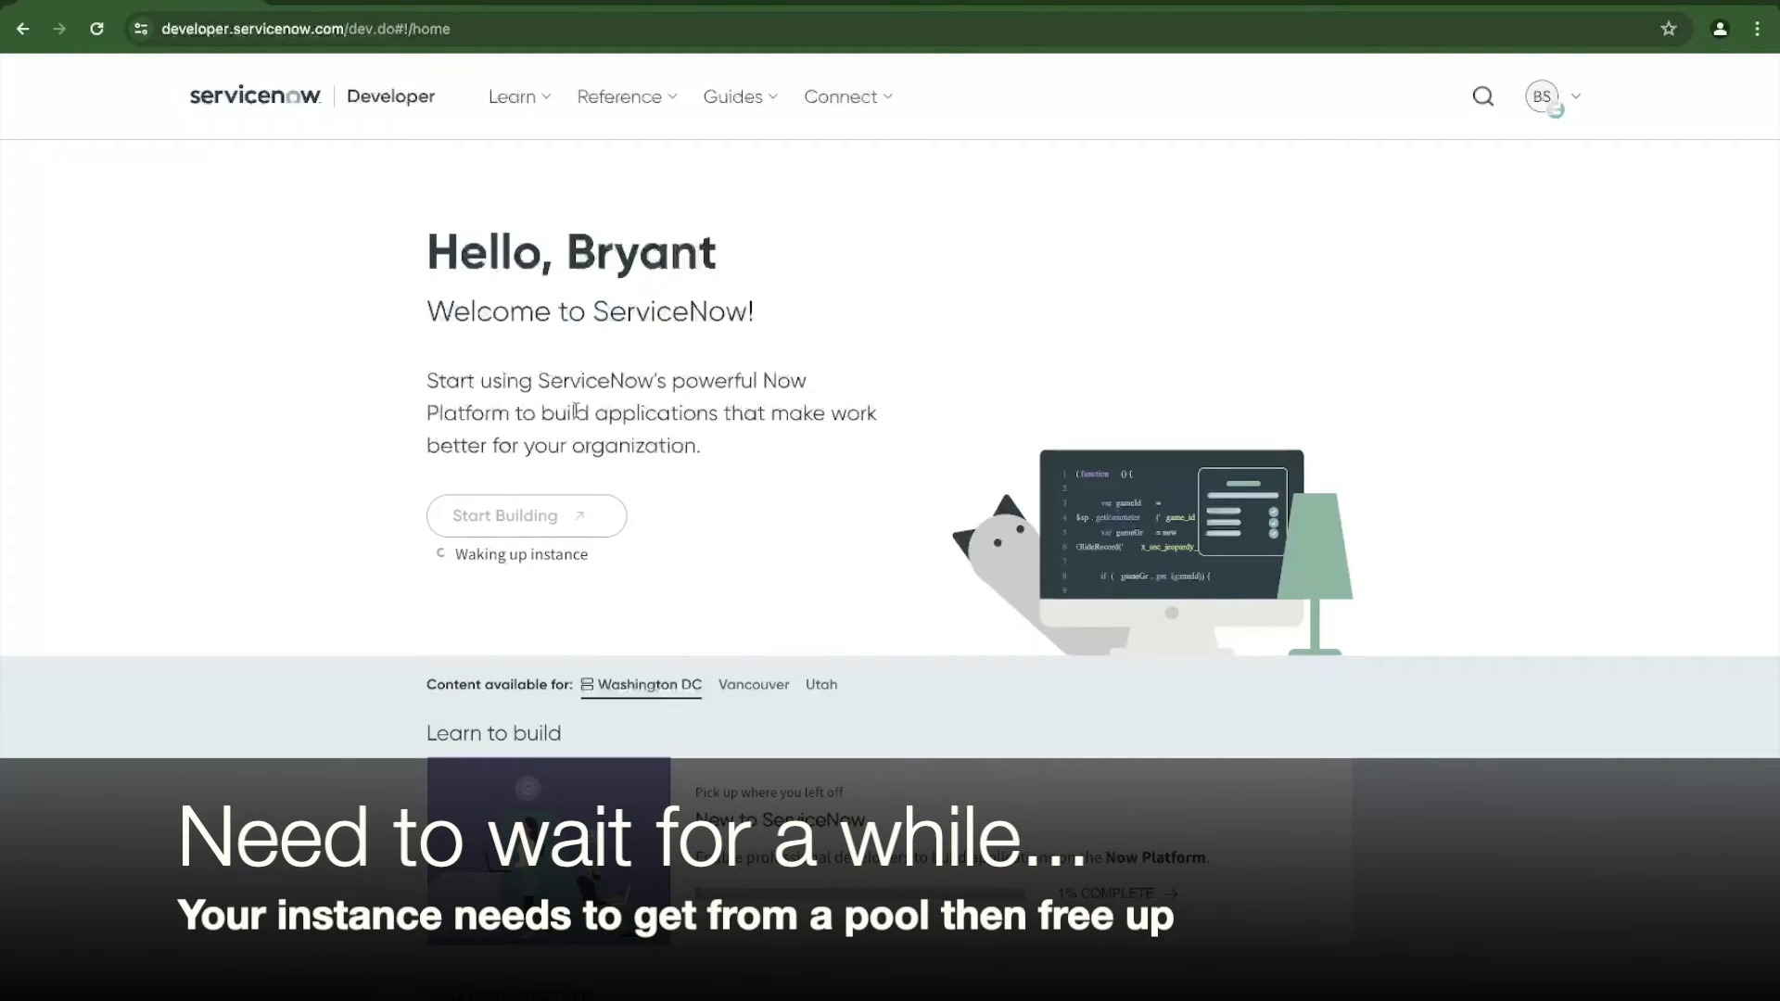
Step: Look through the learning resources and the Builder video series on the developer home page
{"action": "scroll", "coordinate": [790, 542], "scroll_direction": "down", "scroll_amount": 2}
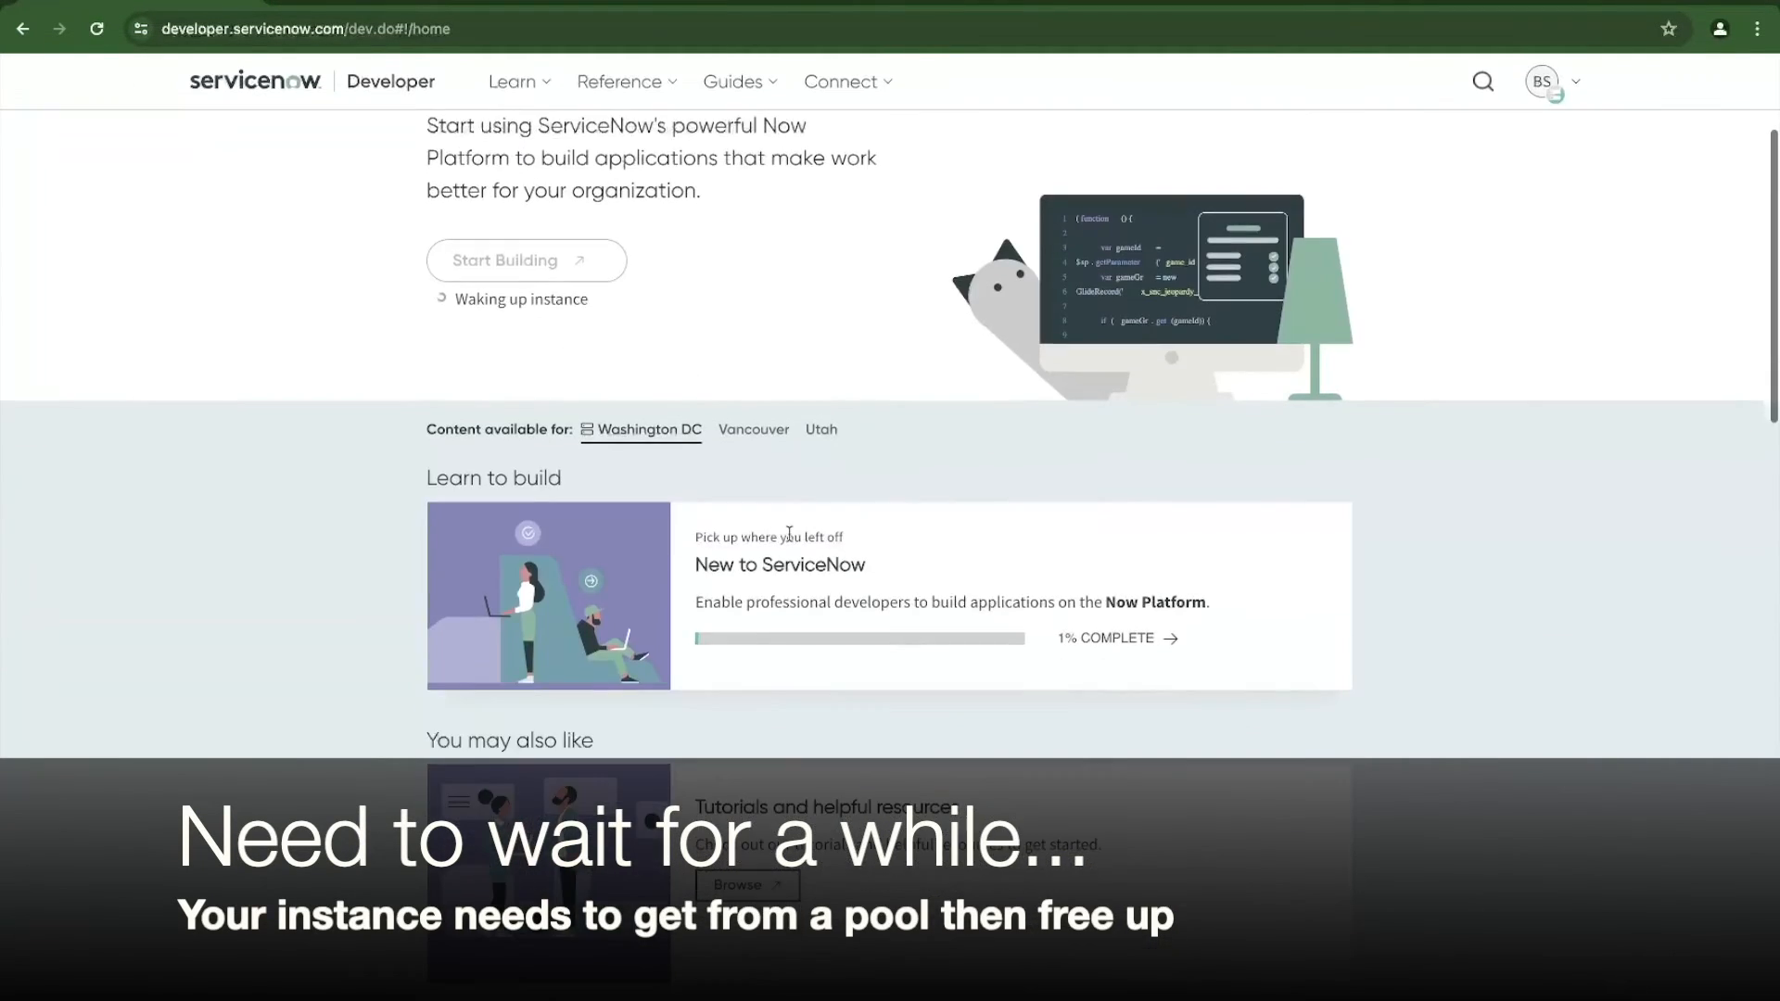
{"action": "scroll", "coordinate": [790, 566], "scroll_direction": "down", "scroll_amount": 2}
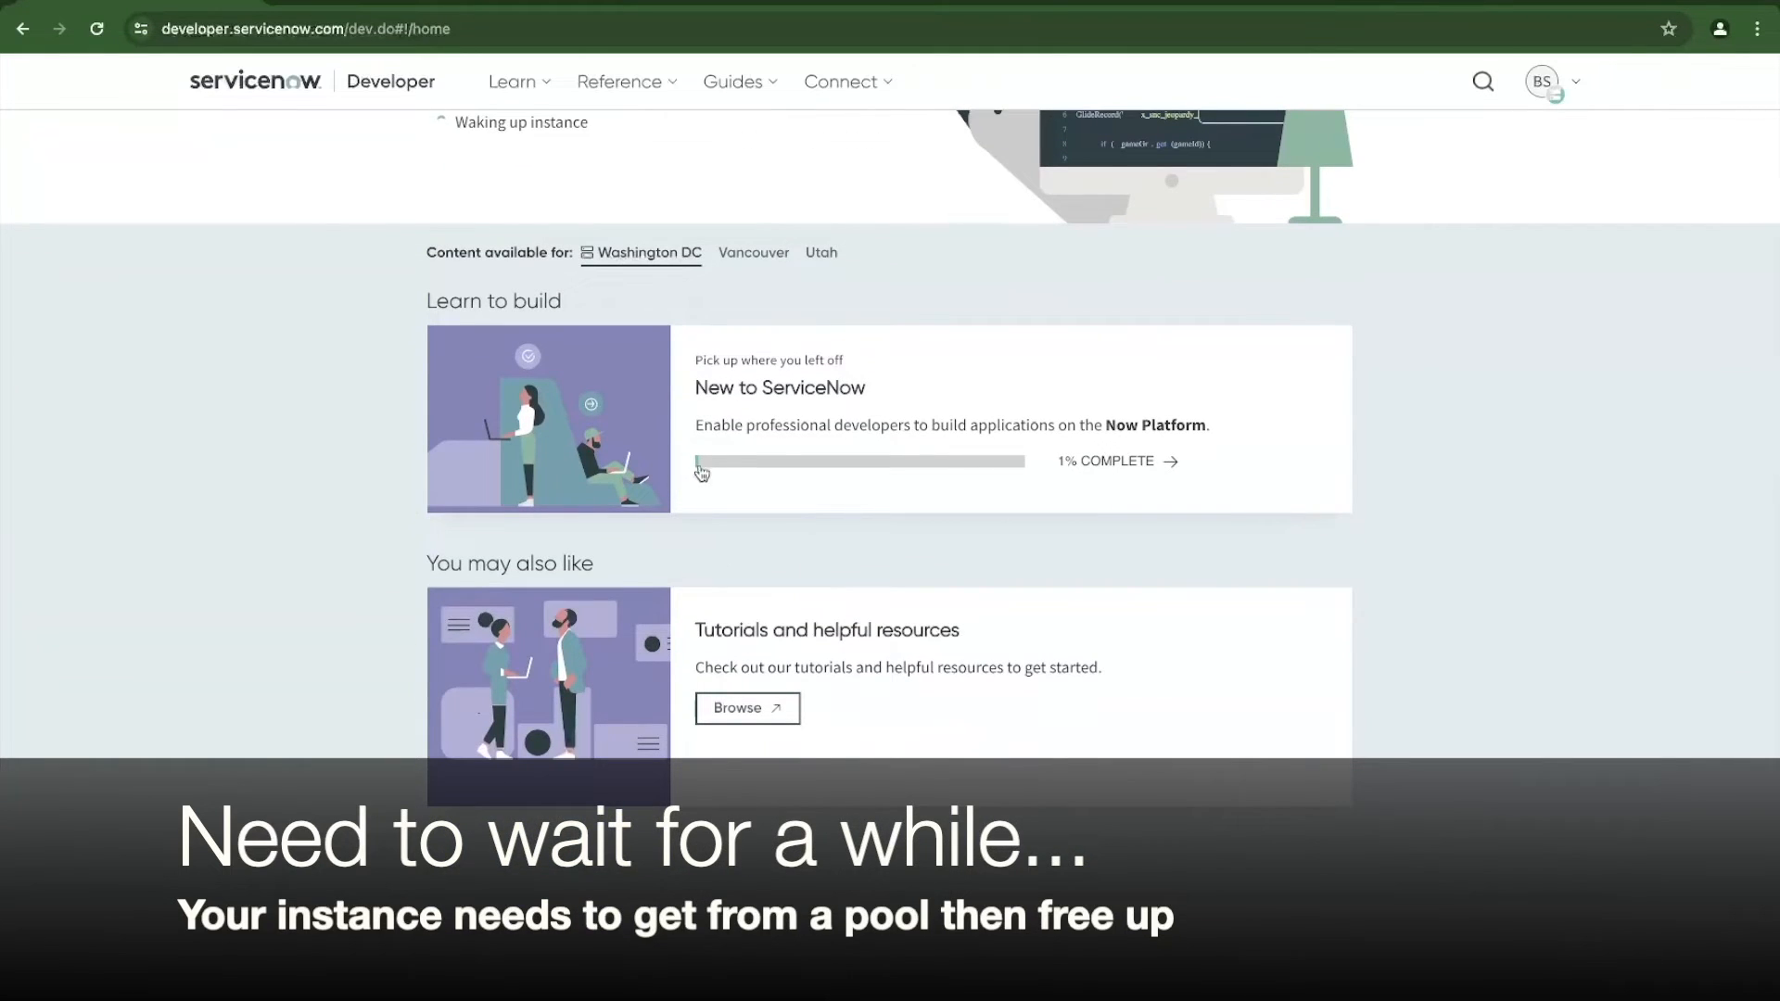
{"action": "scroll", "coordinate": [761, 601], "scroll_direction": "down", "scroll_amount": 5}
{"action": "scroll", "coordinate": [761, 601], "scroll_direction": "down", "scroll_amount": 15}
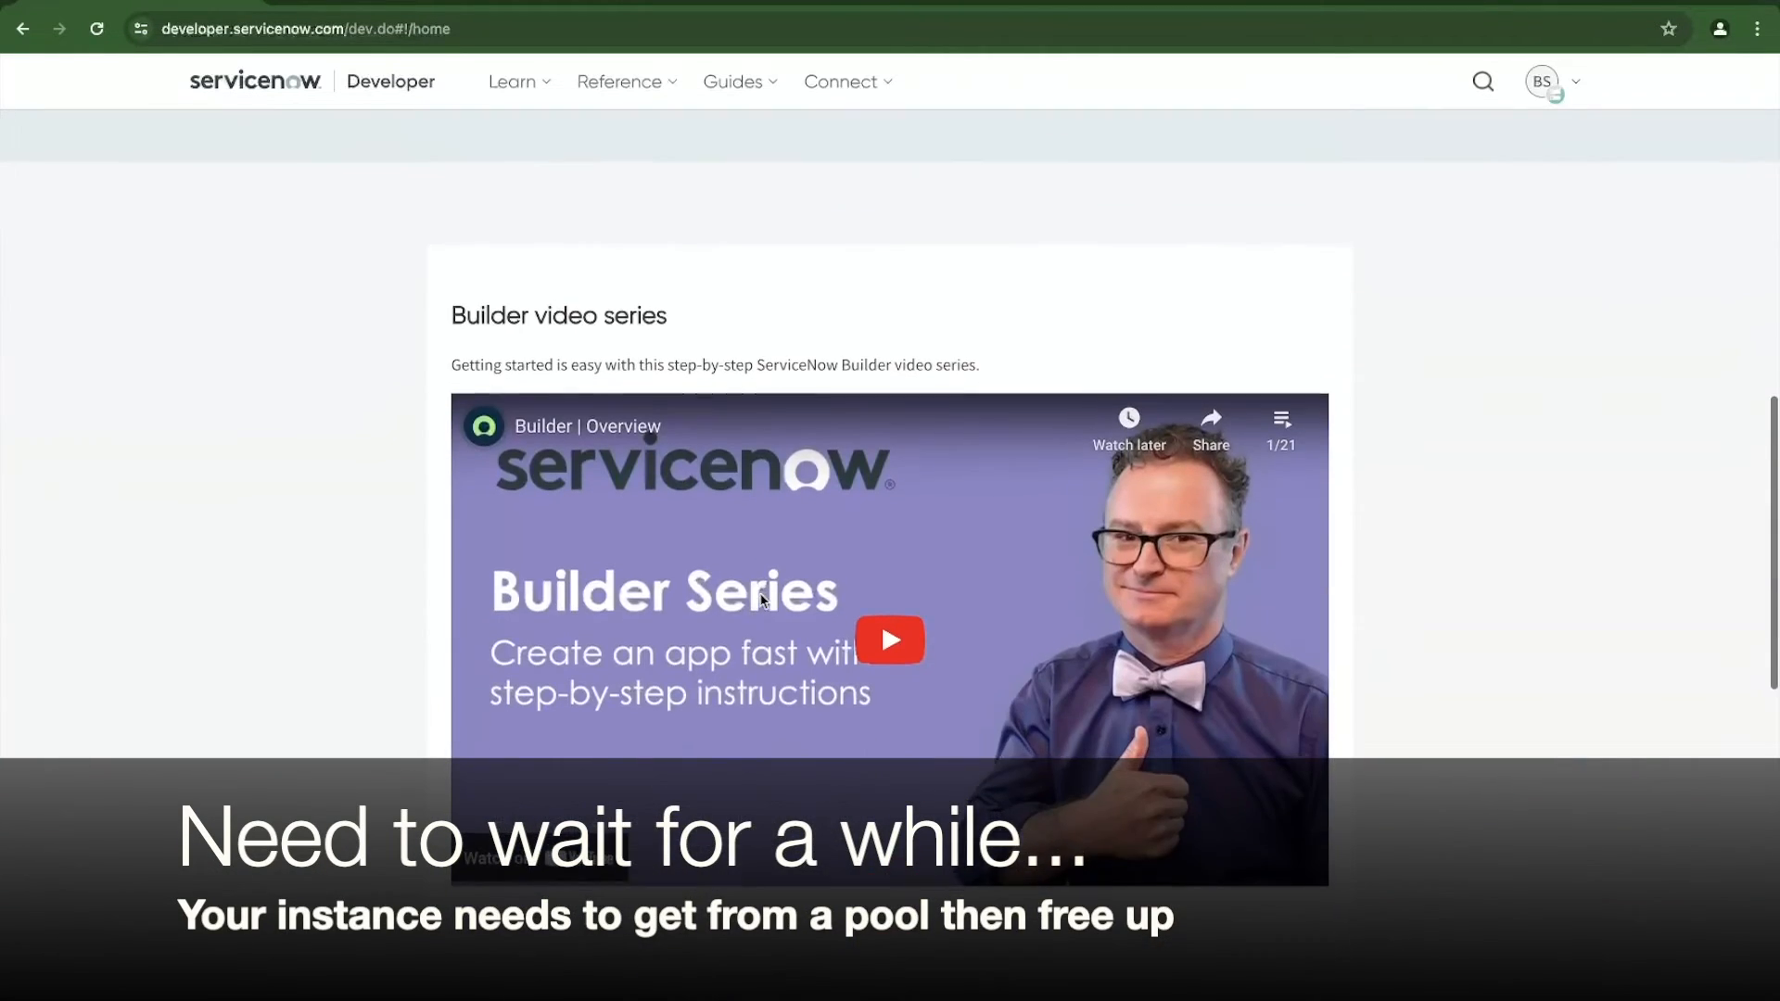
{"action": "scroll", "coordinate": [761, 600], "scroll_direction": "up", "scroll_amount": 20}
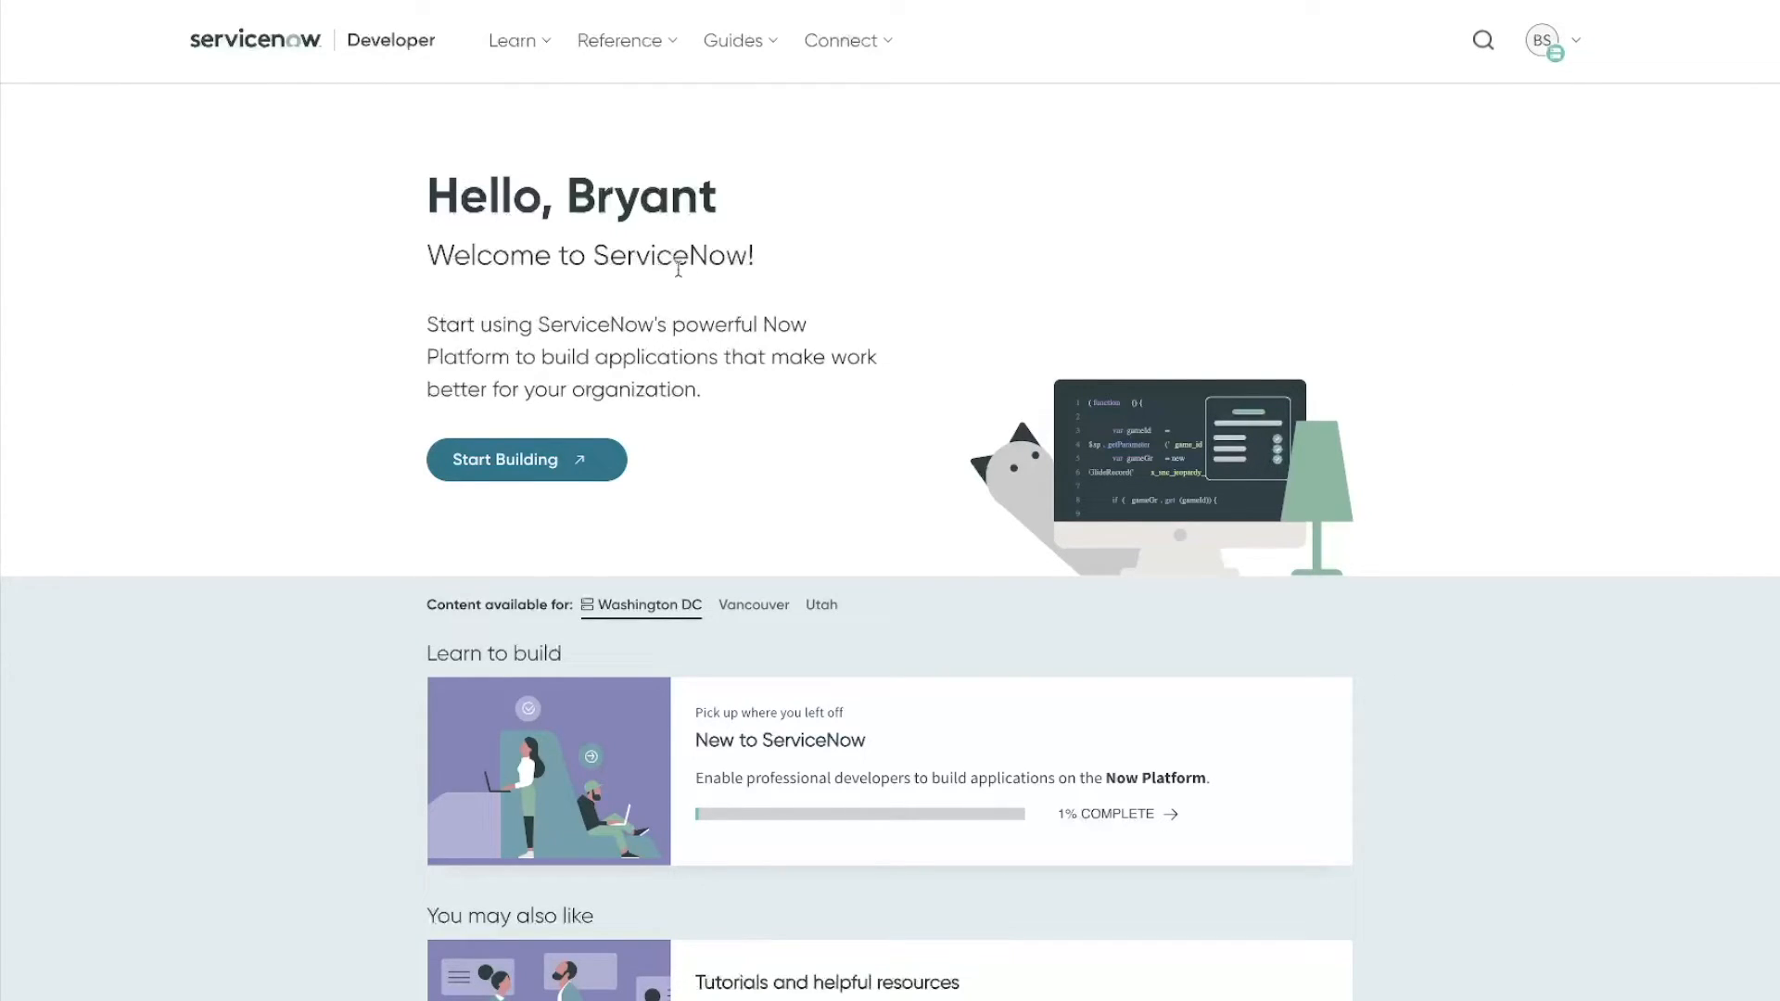
Step: Open the developer instance with Start Building and look over its App Engine Studio landing page
{"action": "left_click", "coordinate": [552, 465]}
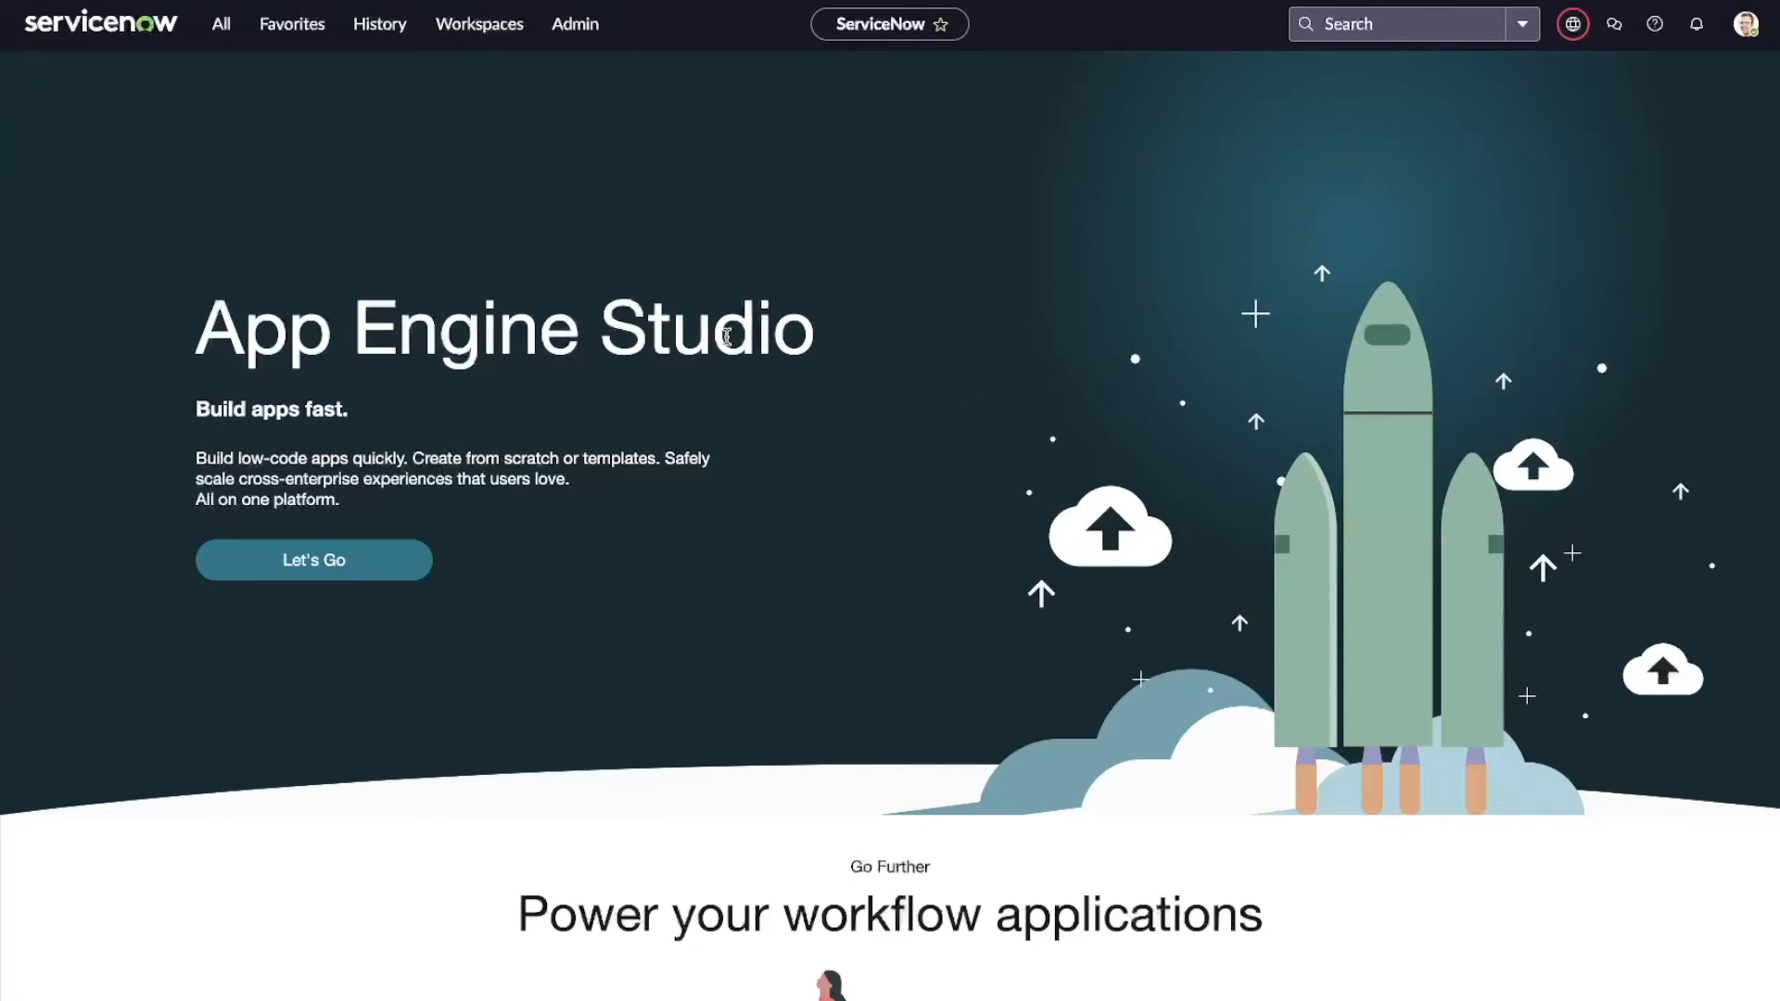
{"action": "scroll", "coordinate": [705, 371], "scroll_direction": "down", "scroll_amount": 6}
{"action": "scroll", "coordinate": [705, 371], "scroll_direction": "down", "scroll_amount": 7}
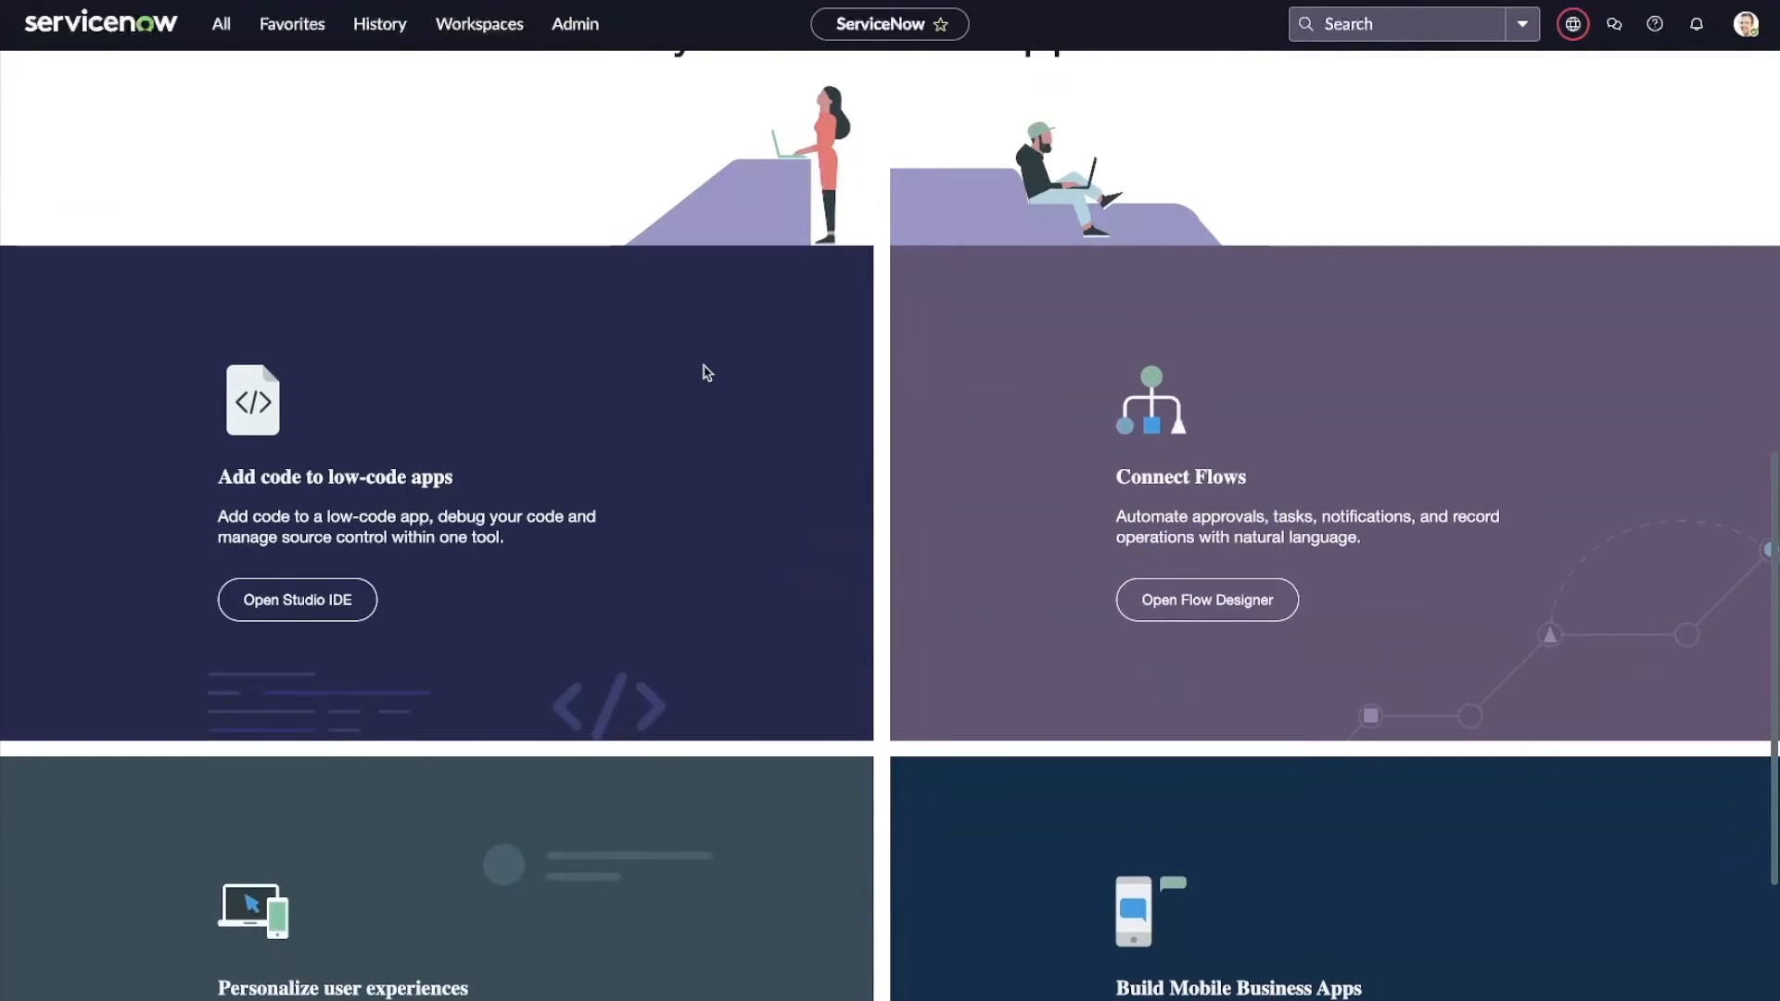
{"action": "scroll", "coordinate": [703, 369], "scroll_direction": "up", "scroll_amount": 13}
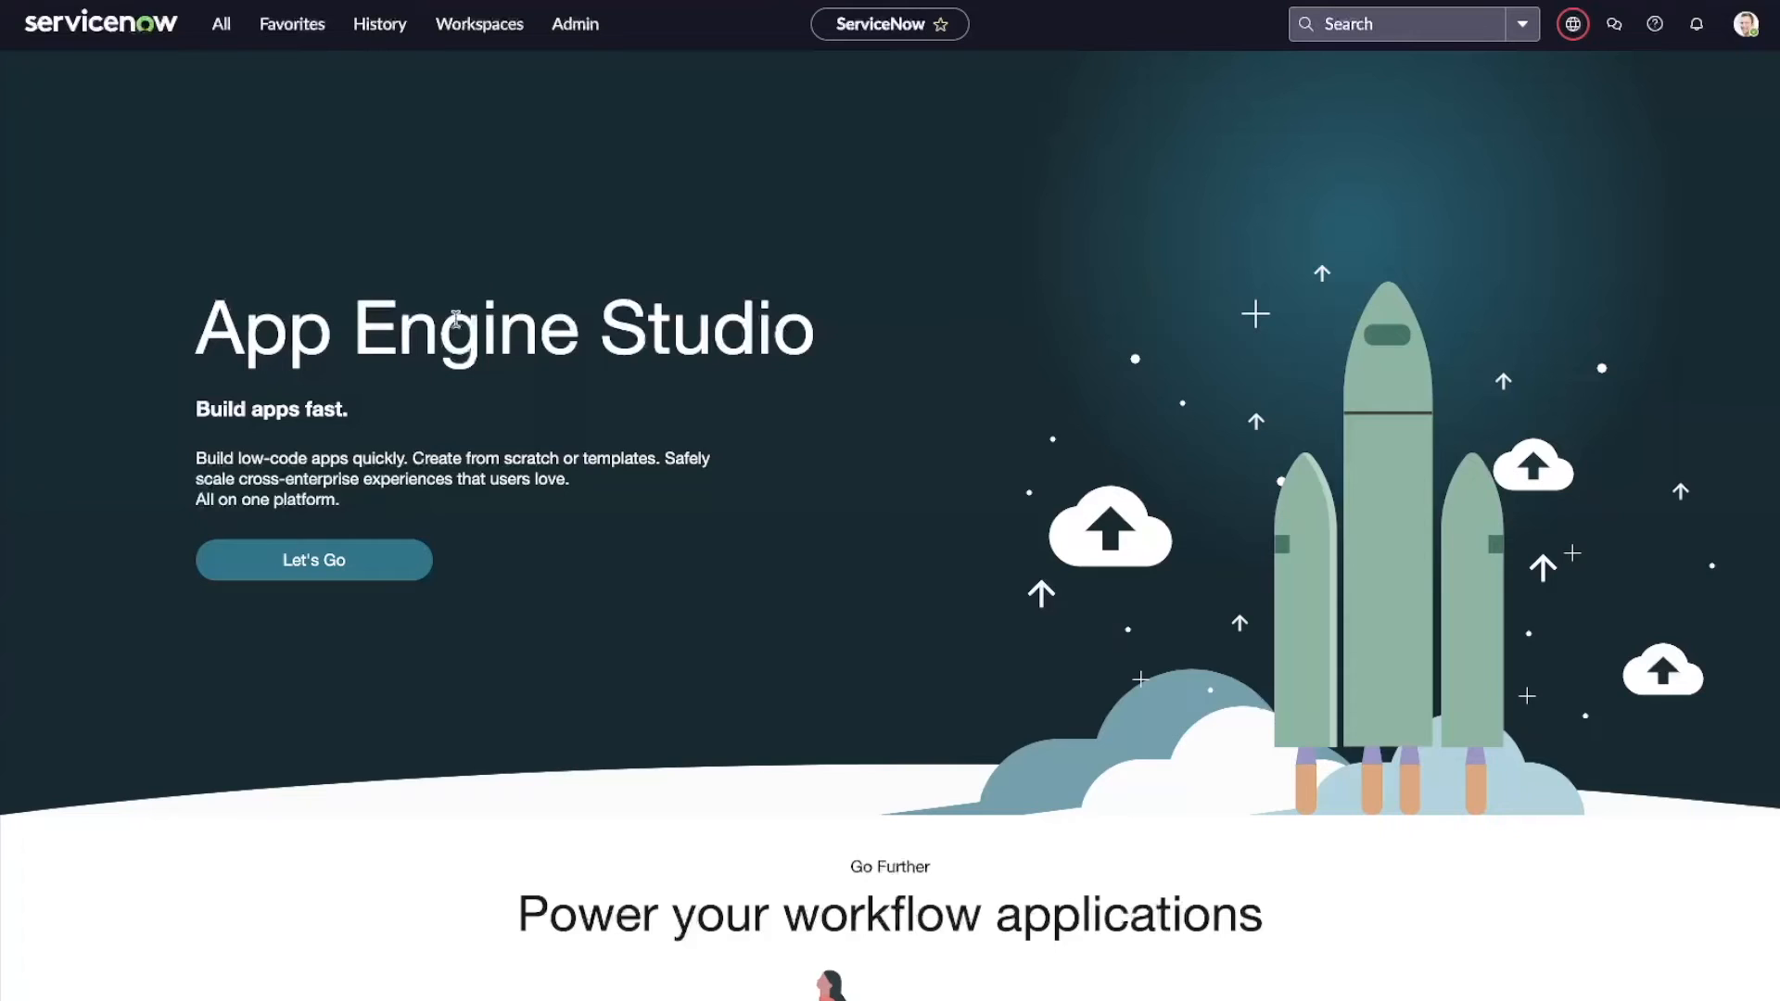
Step: Open the navigator listing all applications, look through its modules and collapse the DevOps section
{"action": "left_click", "coordinate": [221, 23]}
{"action": "scroll", "coordinate": [160, 296], "scroll_direction": "down", "scroll_amount": 3}
{"action": "scroll", "coordinate": [159, 309], "scroll_direction": "down", "scroll_amount": 15}
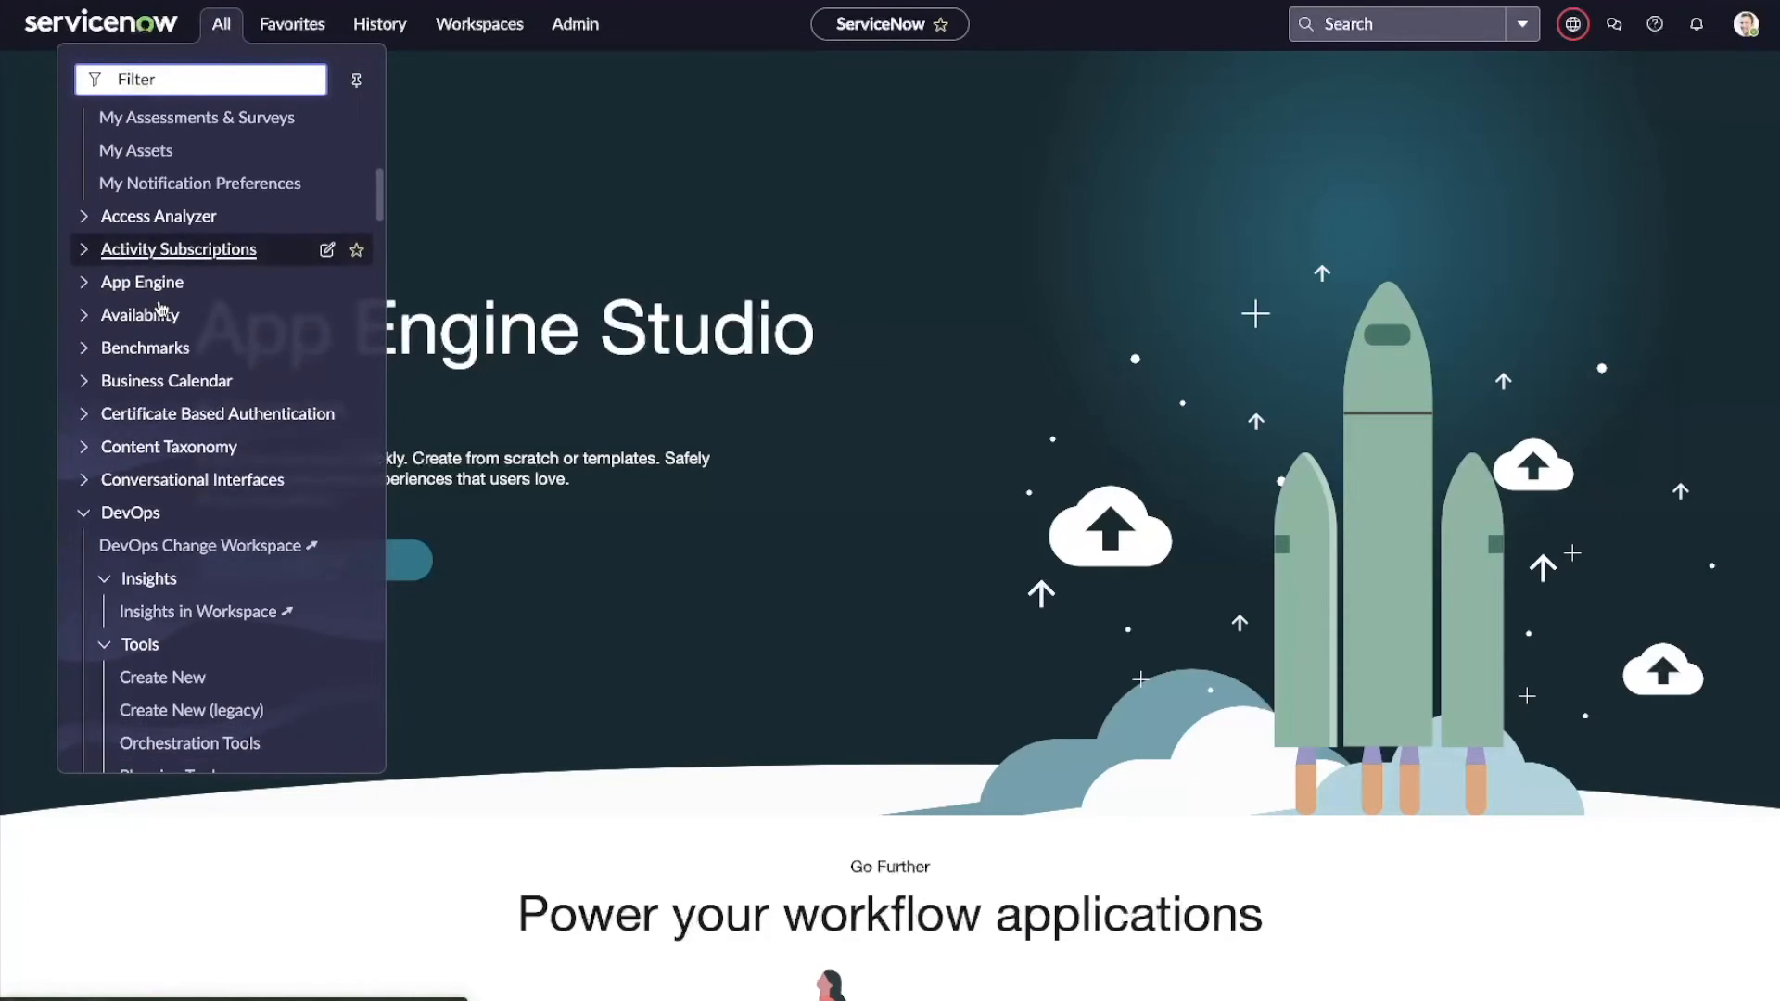
{"action": "scroll", "coordinate": [160, 309], "scroll_direction": "down", "scroll_amount": 10}
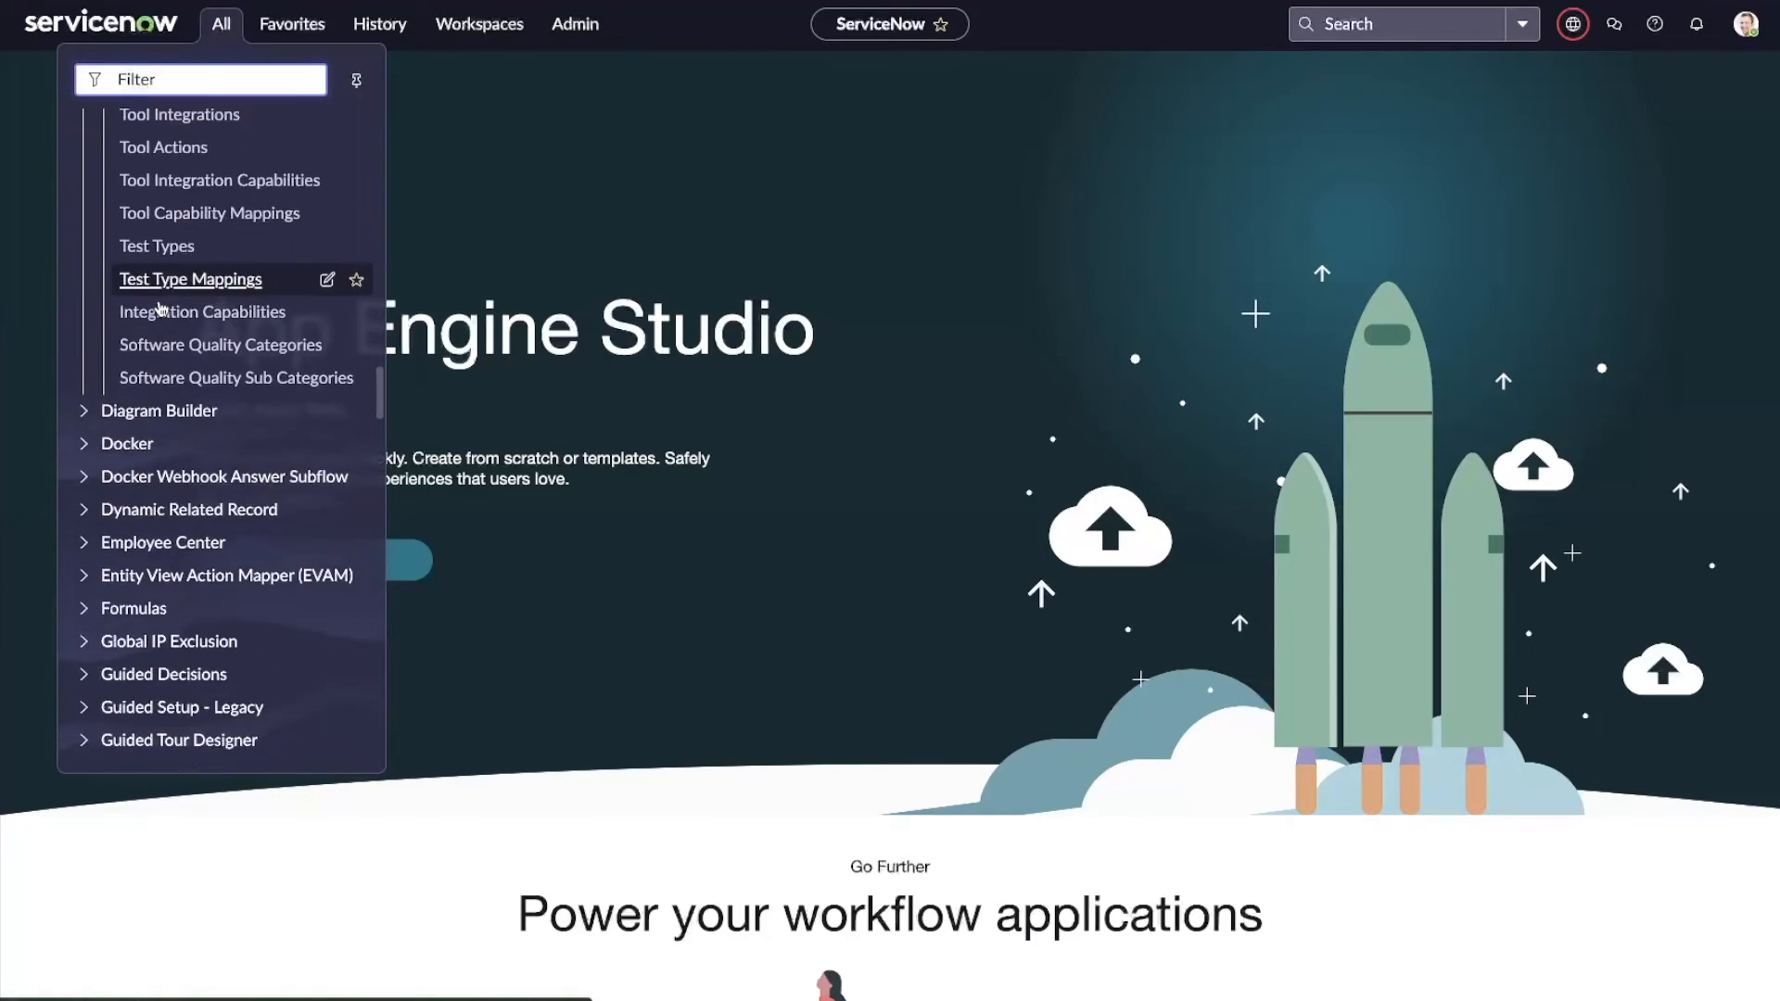
{"action": "scroll", "coordinate": [159, 309], "scroll_direction": "up", "scroll_amount": 1}
{"action": "scroll", "coordinate": [159, 309], "scroll_direction": "up", "scroll_amount": 12}
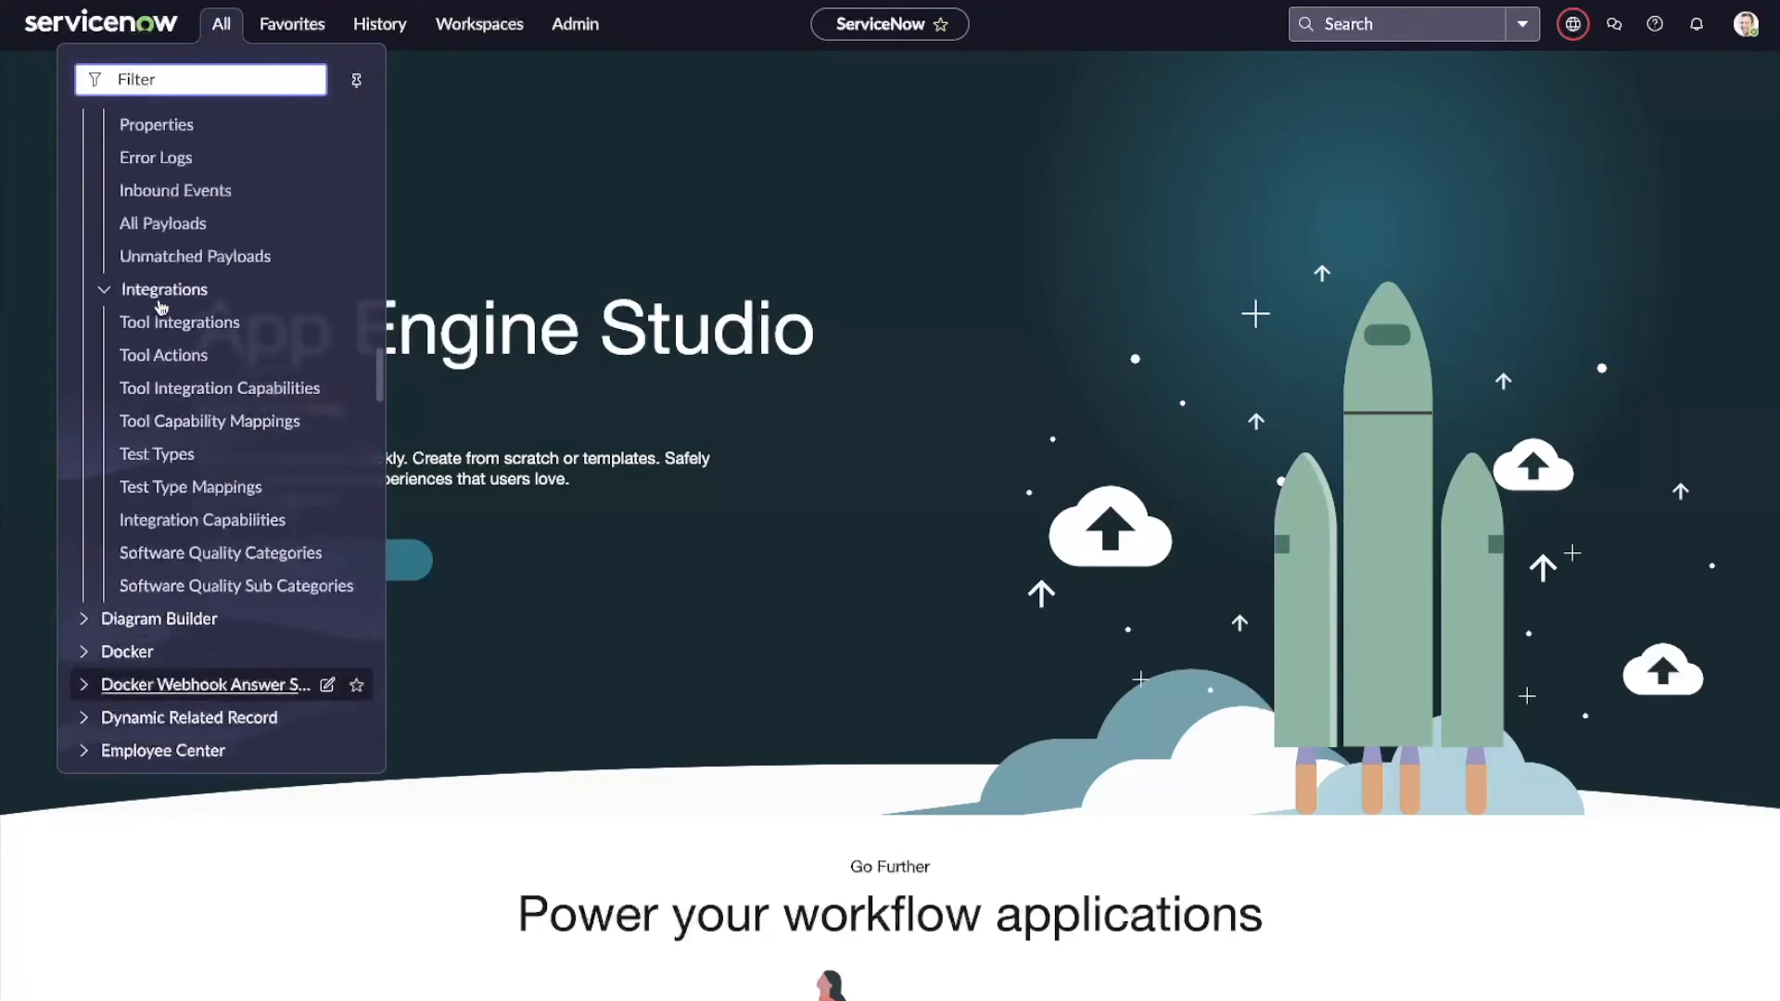
{"action": "scroll", "coordinate": [160, 309], "scroll_direction": "up", "scroll_amount": 5}
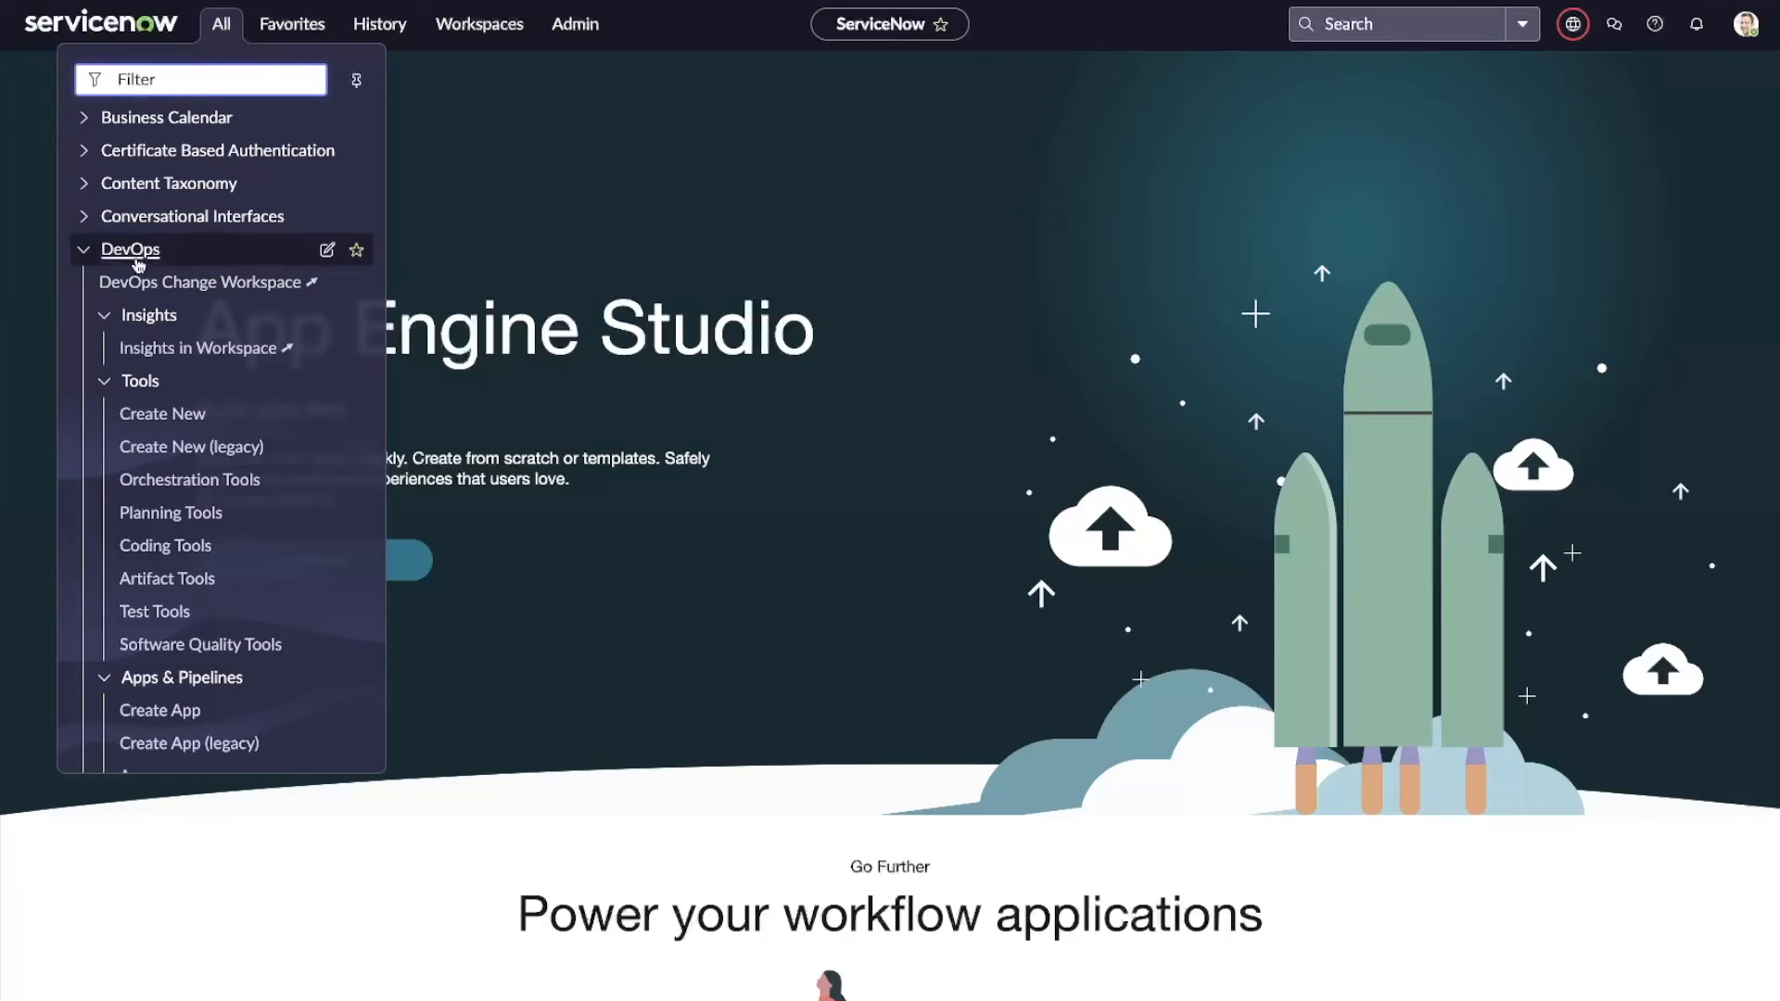
{"action": "left_click", "coordinate": [83, 253]}
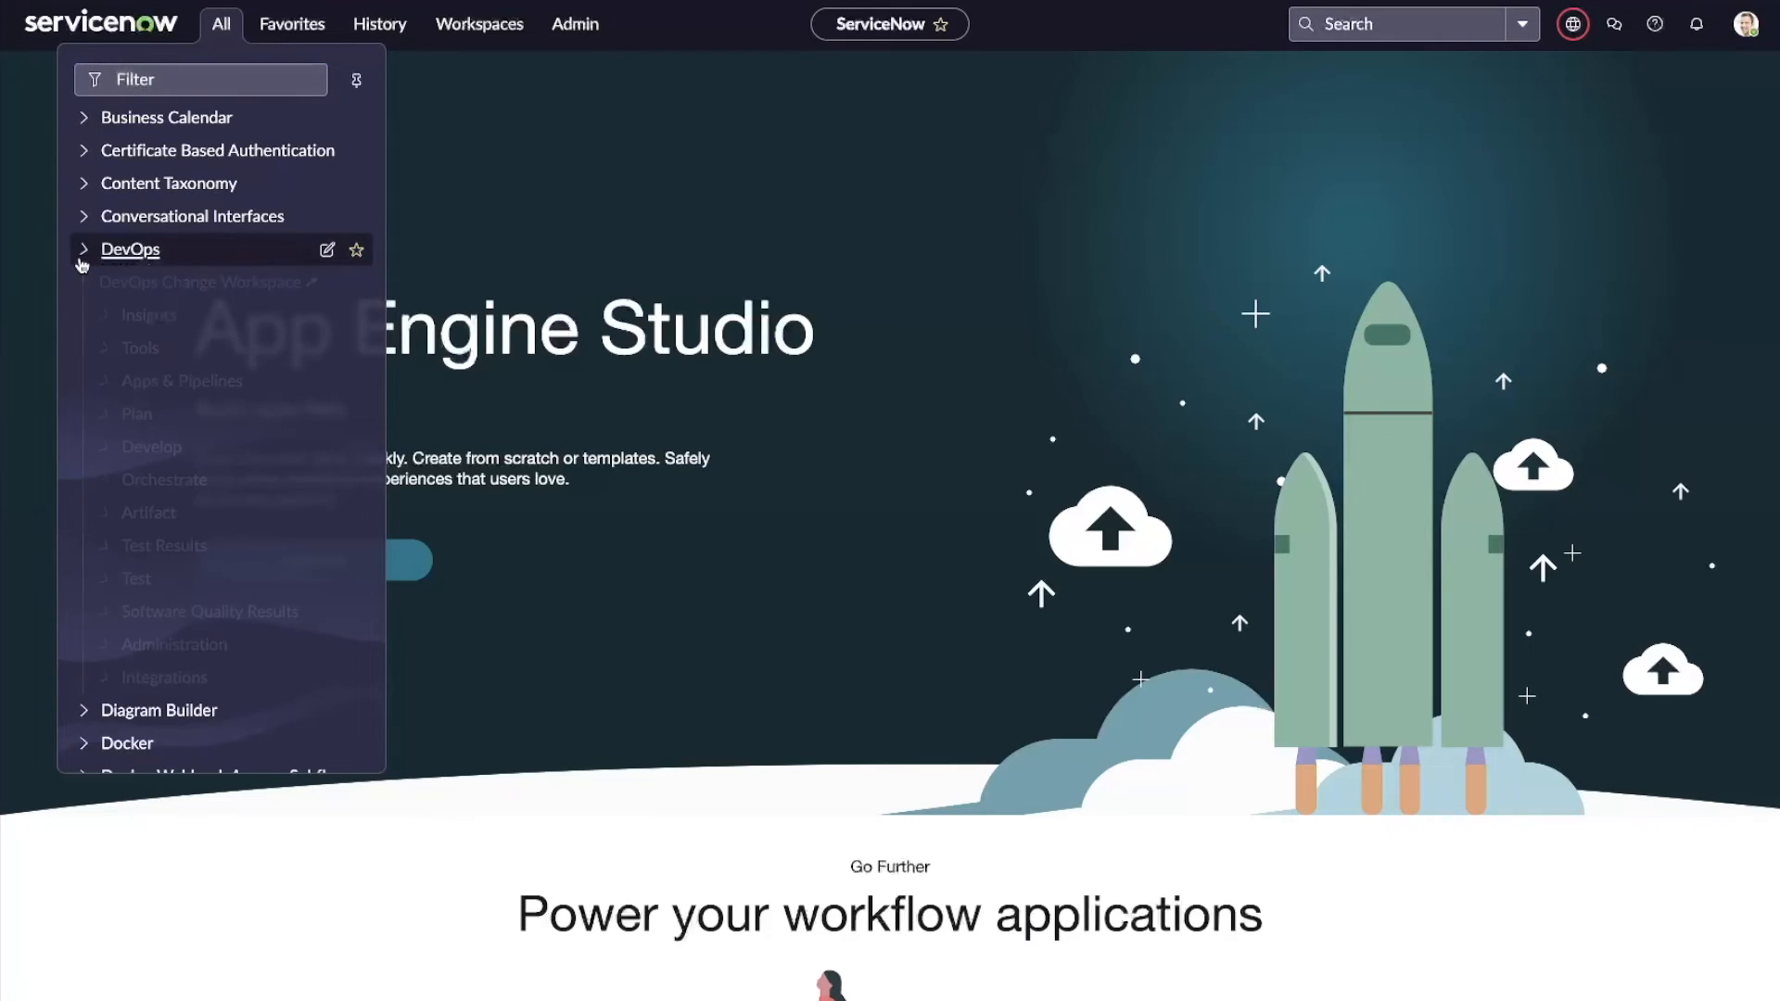
Step: Look through the remaining applications in the navigator, including the Configuration section's CMDB, server, storage and CMDB properties modules
{"action": "scroll", "coordinate": [98, 356], "scroll_direction": "down", "scroll_amount": 18}
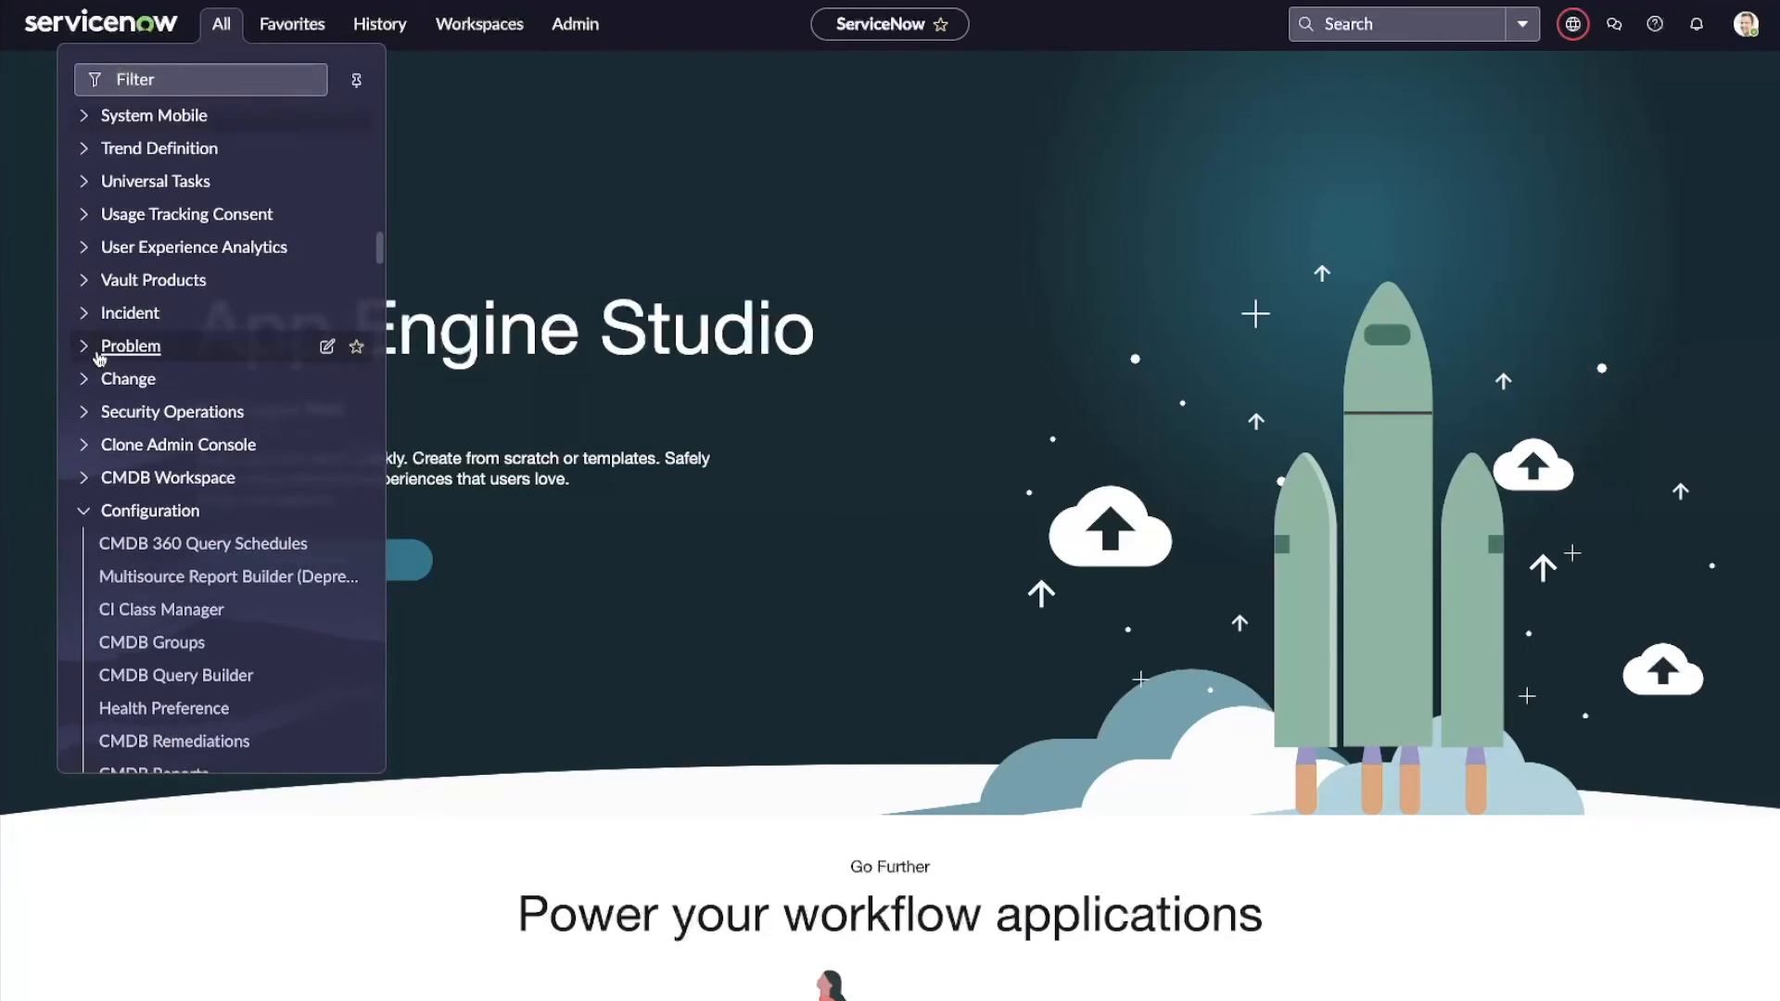
{"action": "scroll", "coordinate": [153, 368], "scroll_direction": "down", "scroll_amount": 9}
{"action": "scroll", "coordinate": [139, 357], "scroll_direction": "up", "scroll_amount": 6}
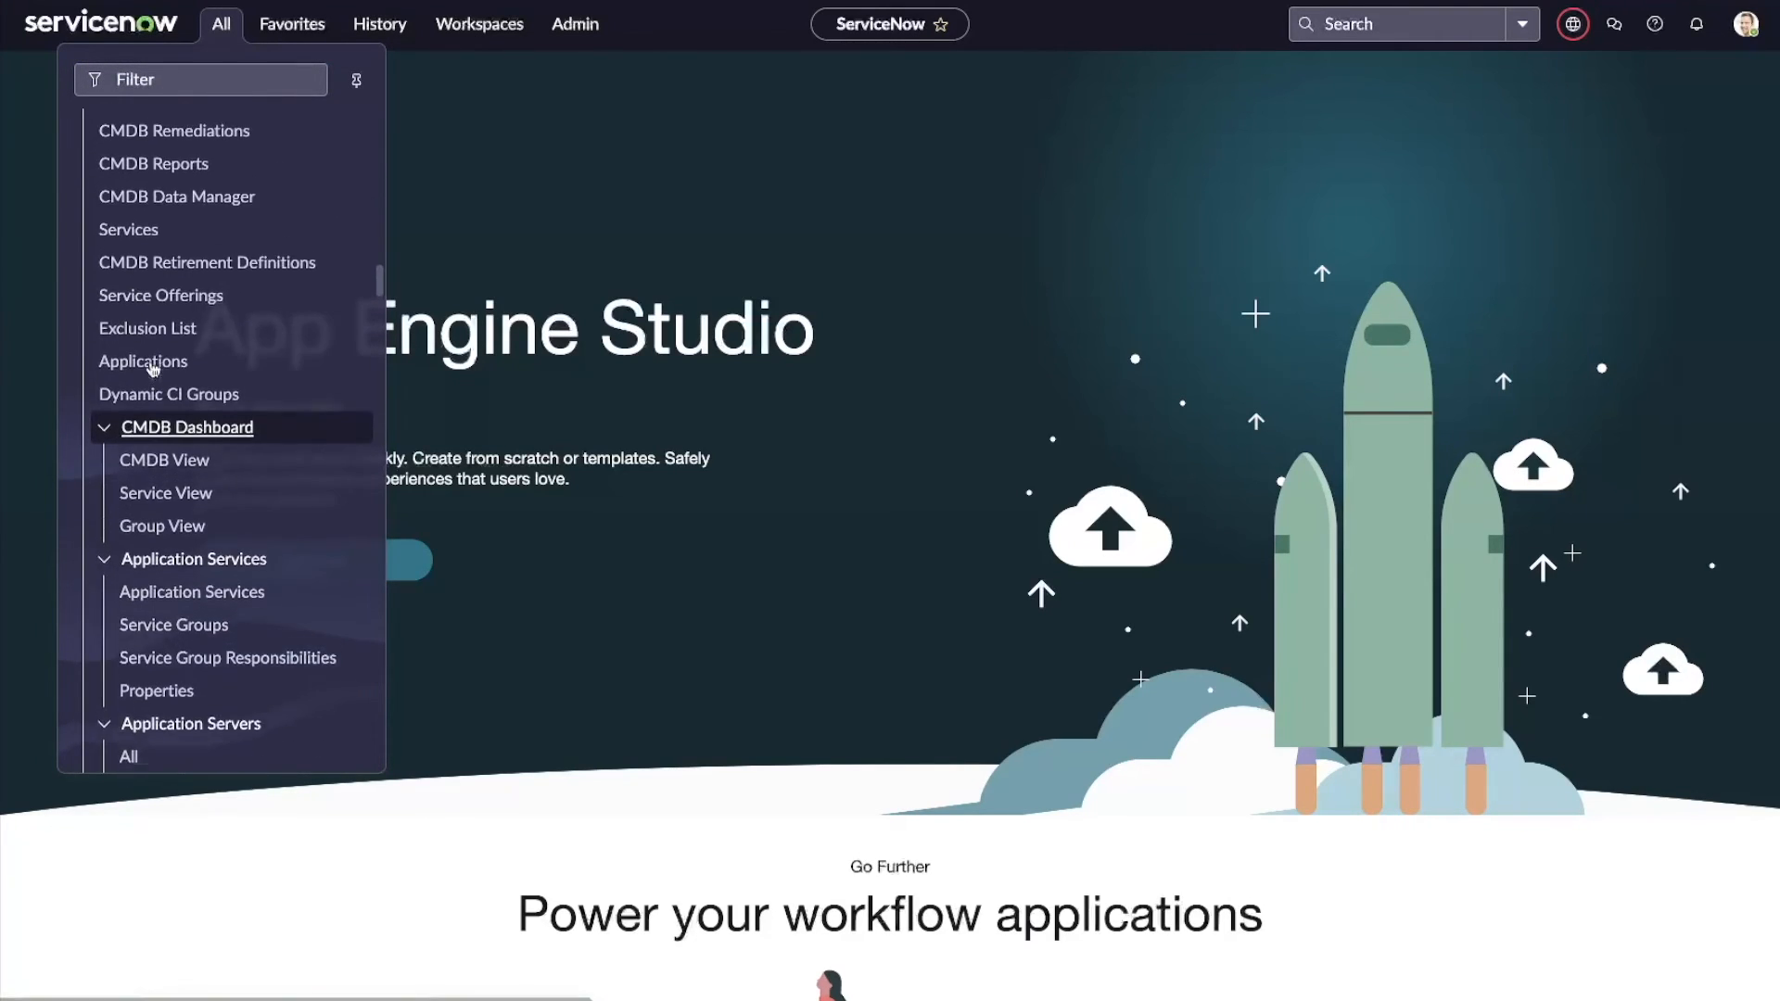
{"action": "scroll", "coordinate": [136, 332], "scroll_direction": "up", "scroll_amount": 3}
{"action": "scroll", "coordinate": [167, 305], "scroll_direction": "down", "scroll_amount": 8}
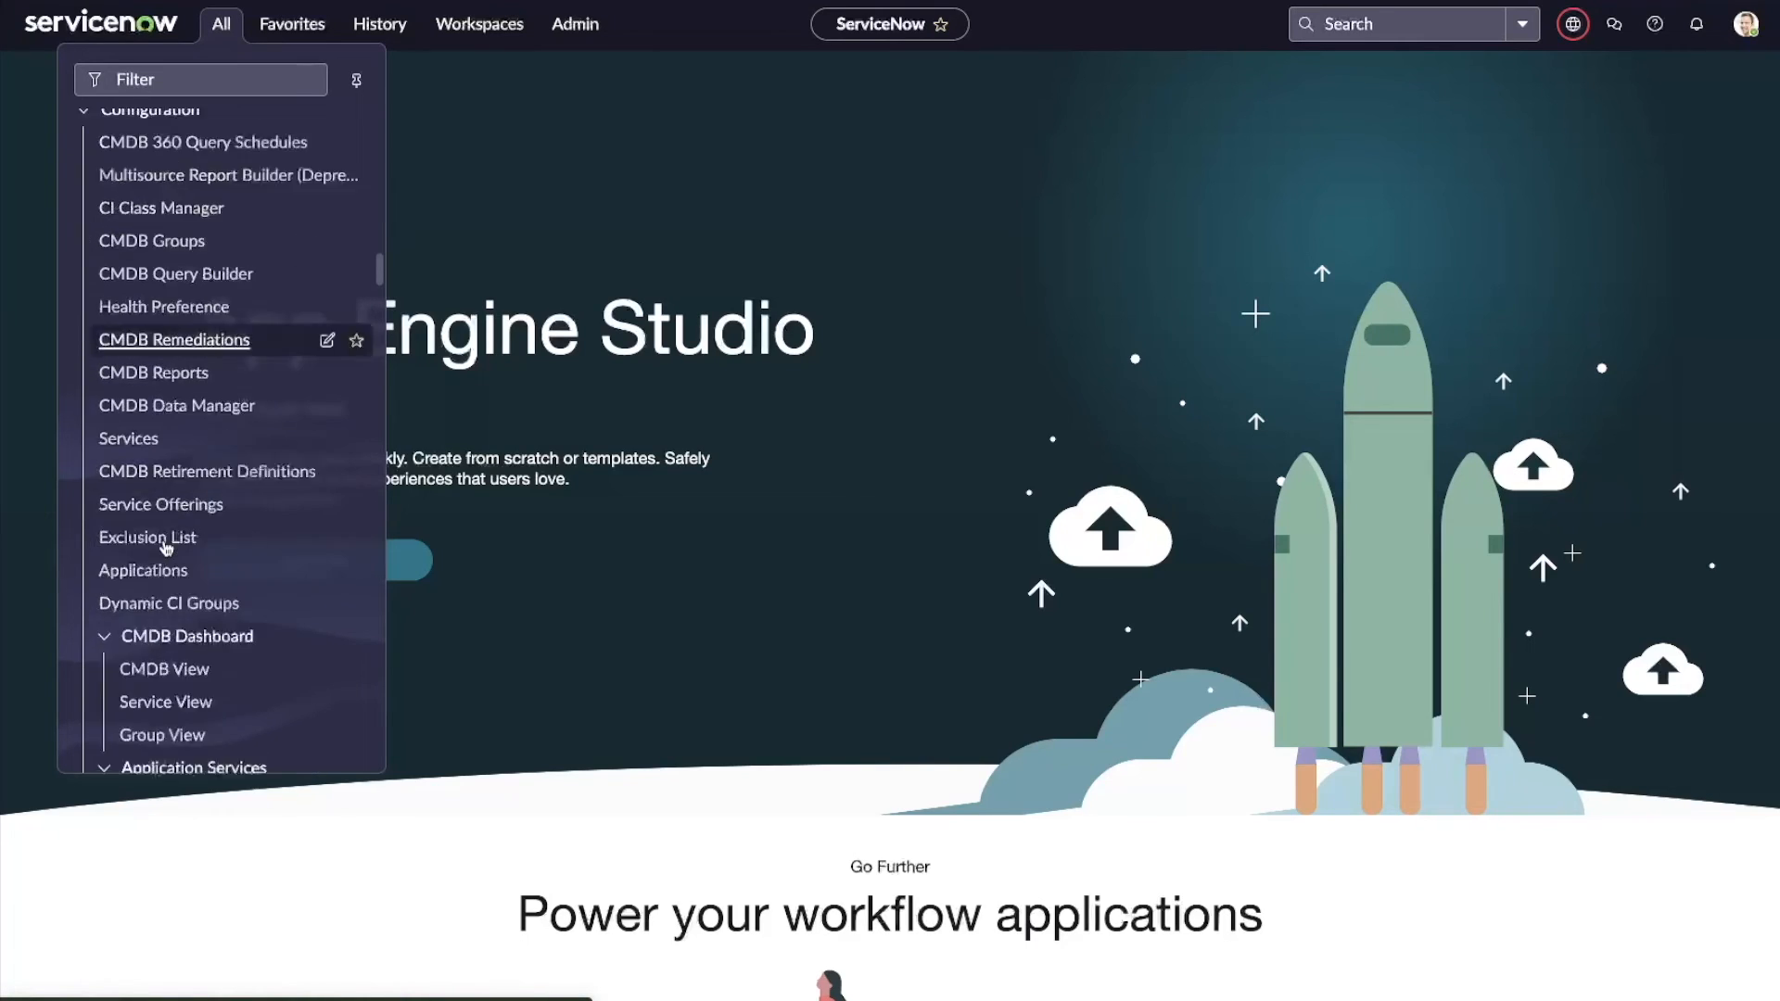
{"action": "scroll", "coordinate": [177, 443], "scroll_direction": "down", "scroll_amount": 16}
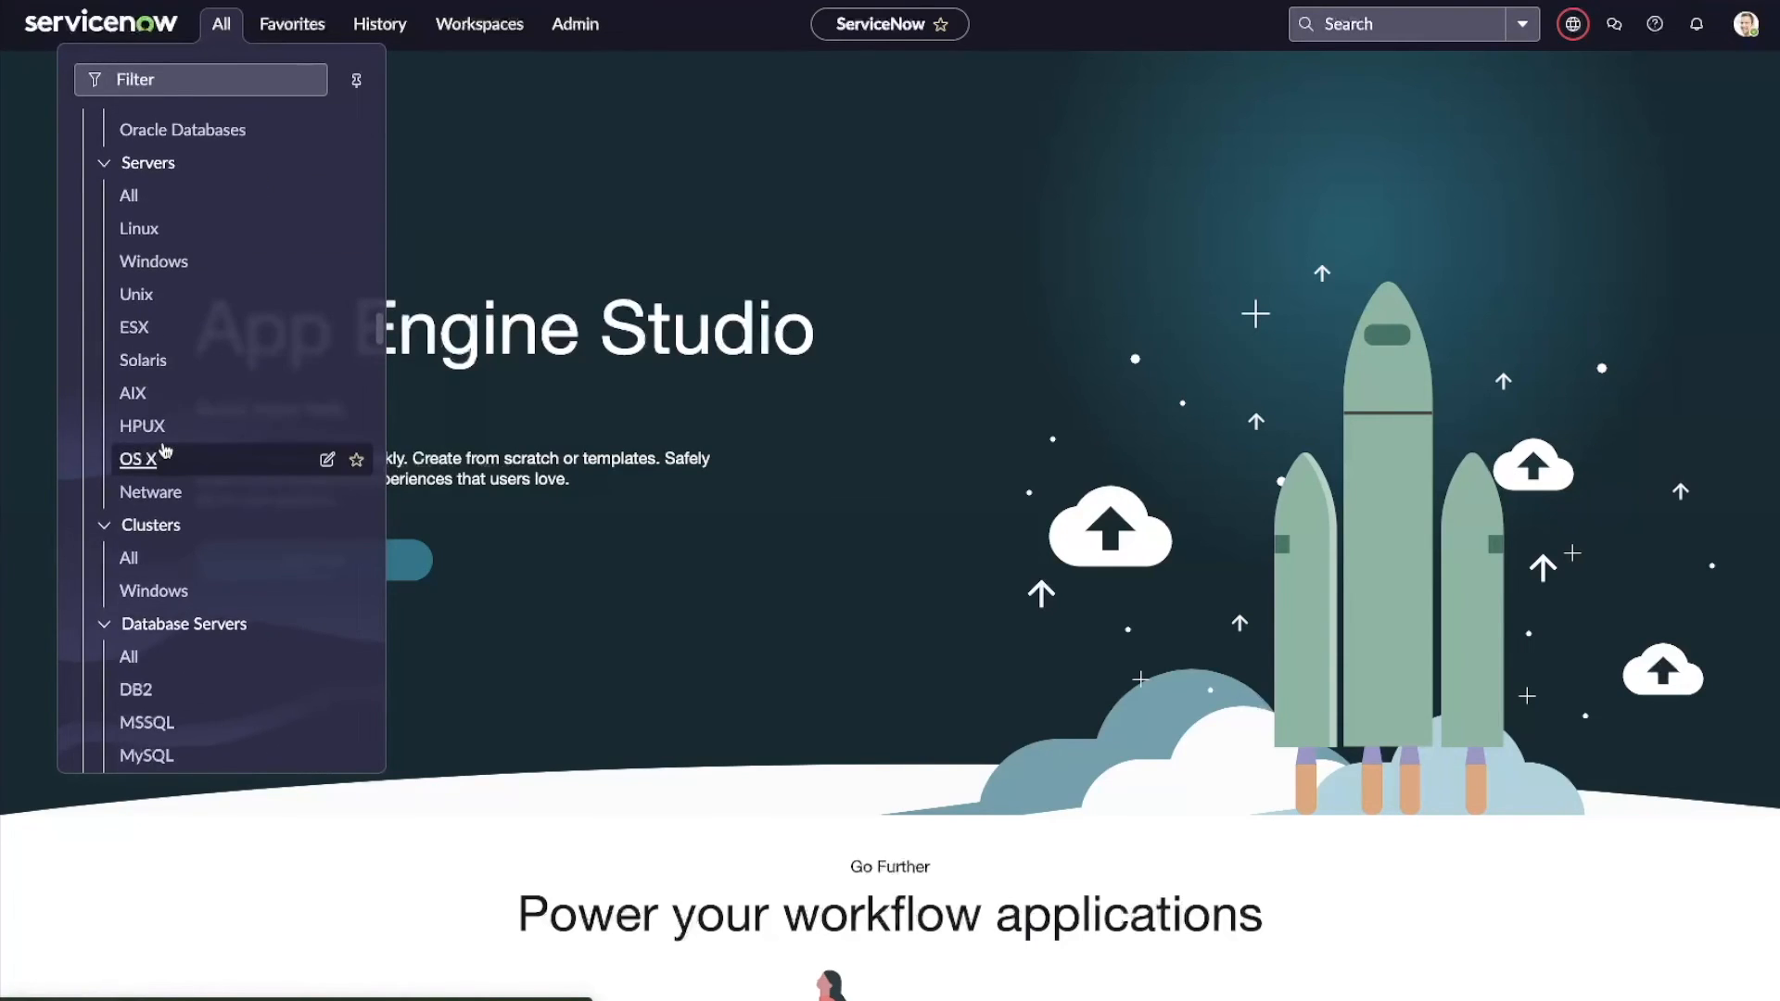
{"action": "scroll", "coordinate": [165, 449], "scroll_direction": "down", "scroll_amount": 20}
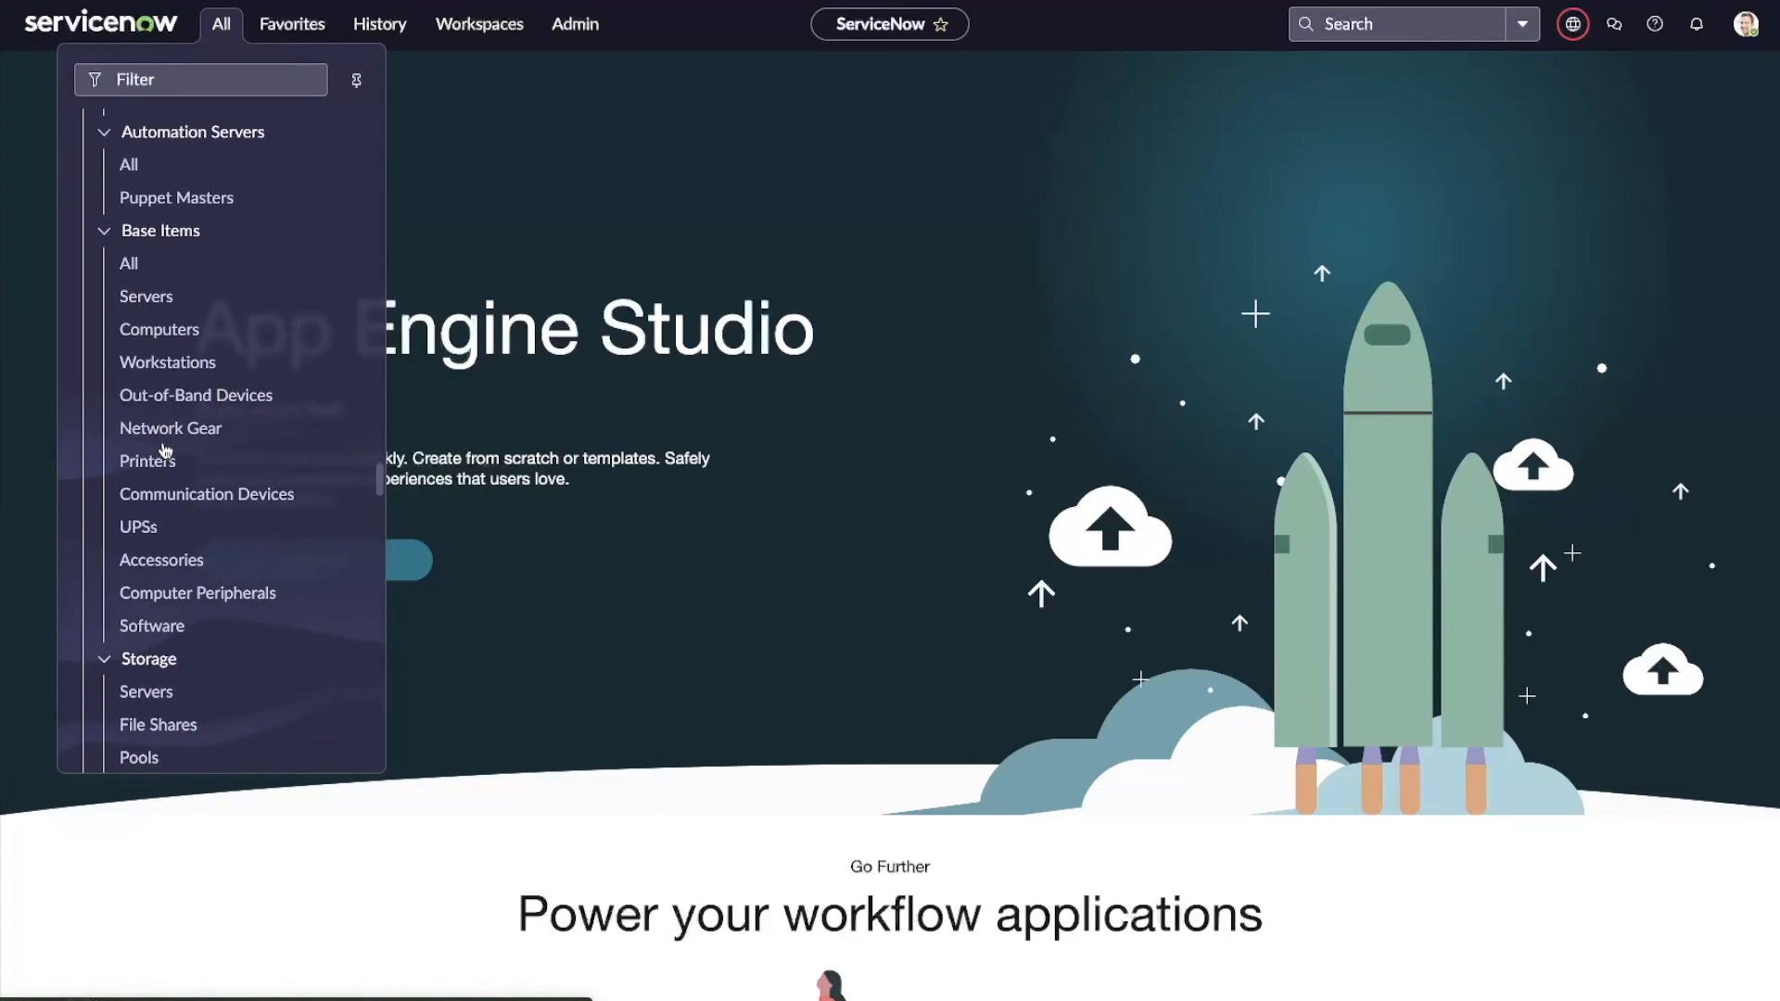
{"action": "scroll", "coordinate": [165, 450], "scroll_direction": "down", "scroll_amount": 10}
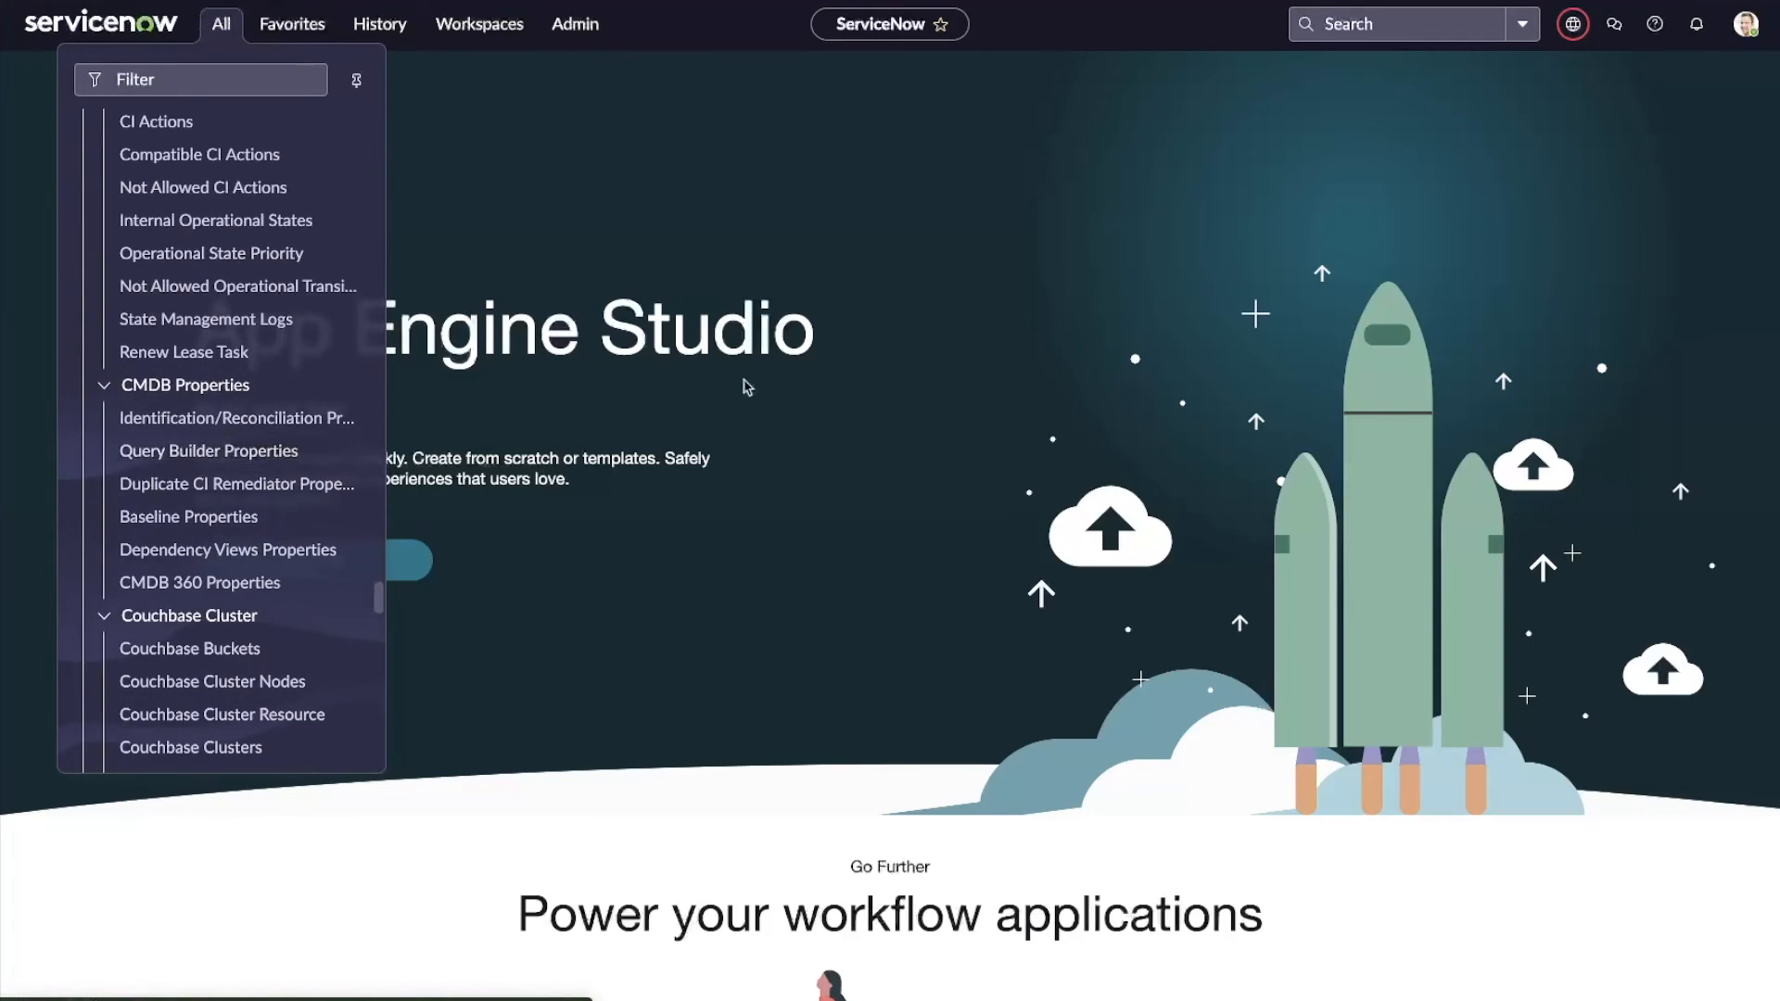
Step: Look over the instance's Admin, Workspaces, Favorites and History lists, and close the navigation list
{"action": "left_click", "coordinate": [590, 39]}
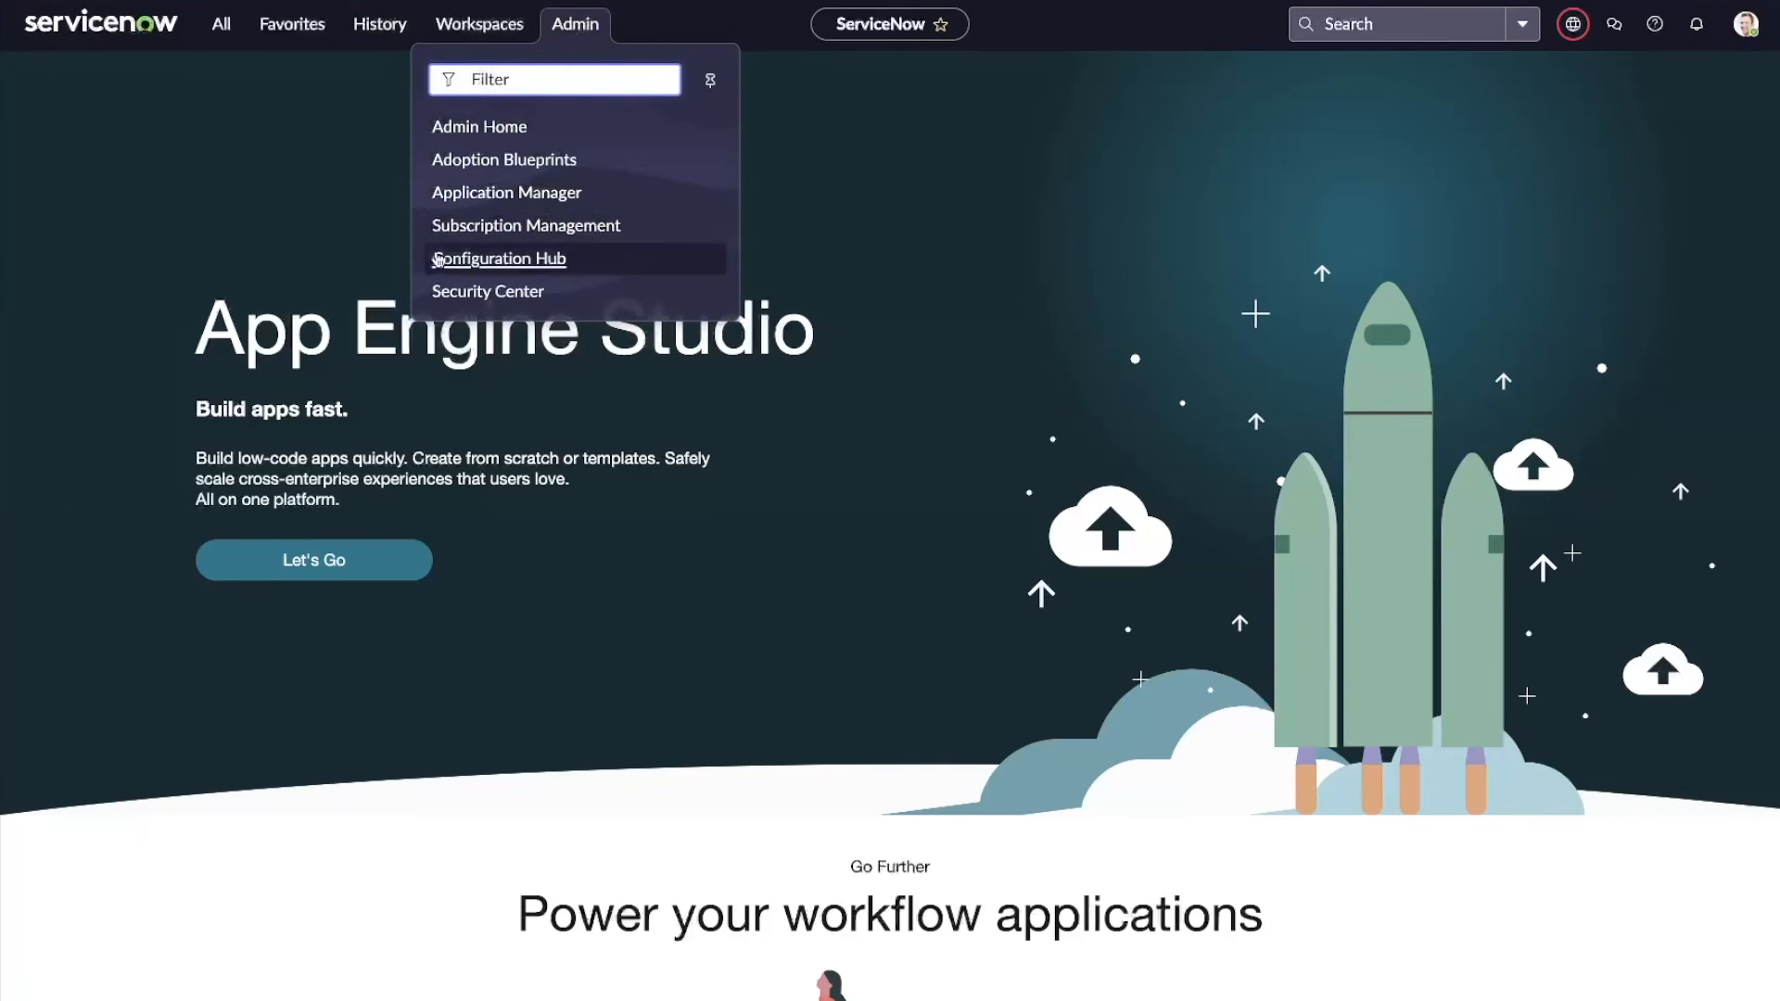
{"action": "left_click", "coordinate": [472, 39]}
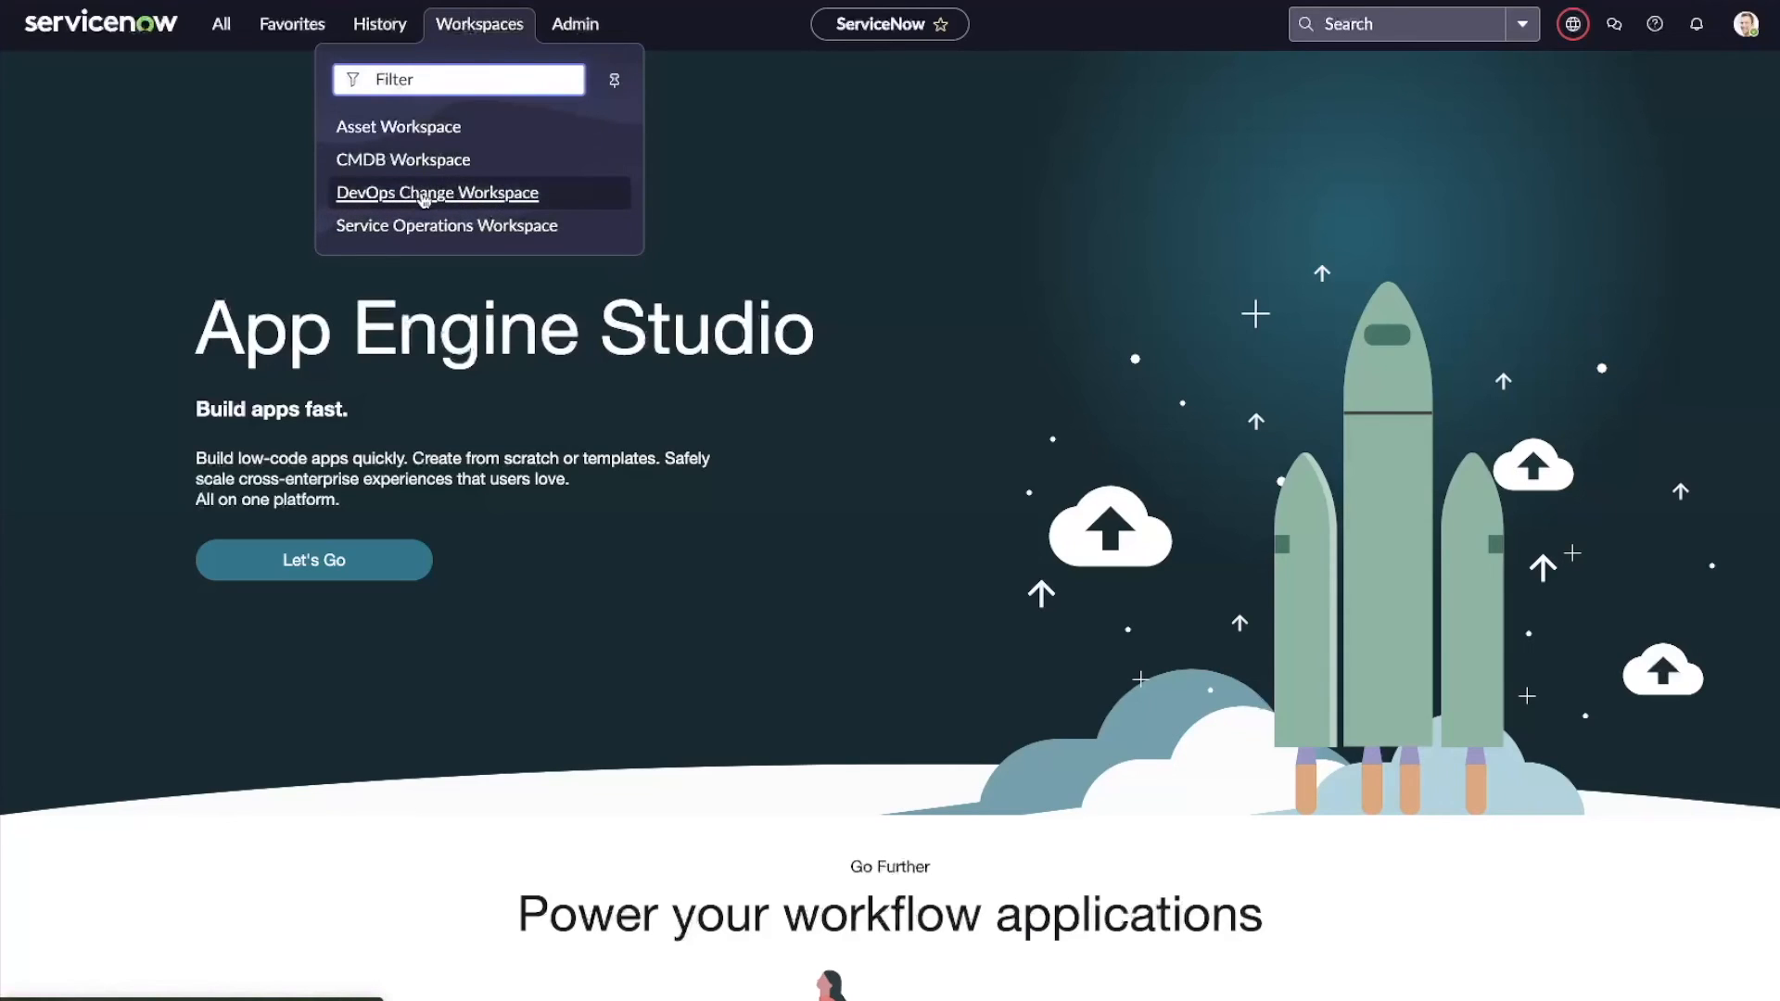
{"action": "left_click", "coordinate": [290, 24]}
{"action": "left_click", "coordinate": [363, 26]}
{"action": "left_click", "coordinate": [766, 278]}
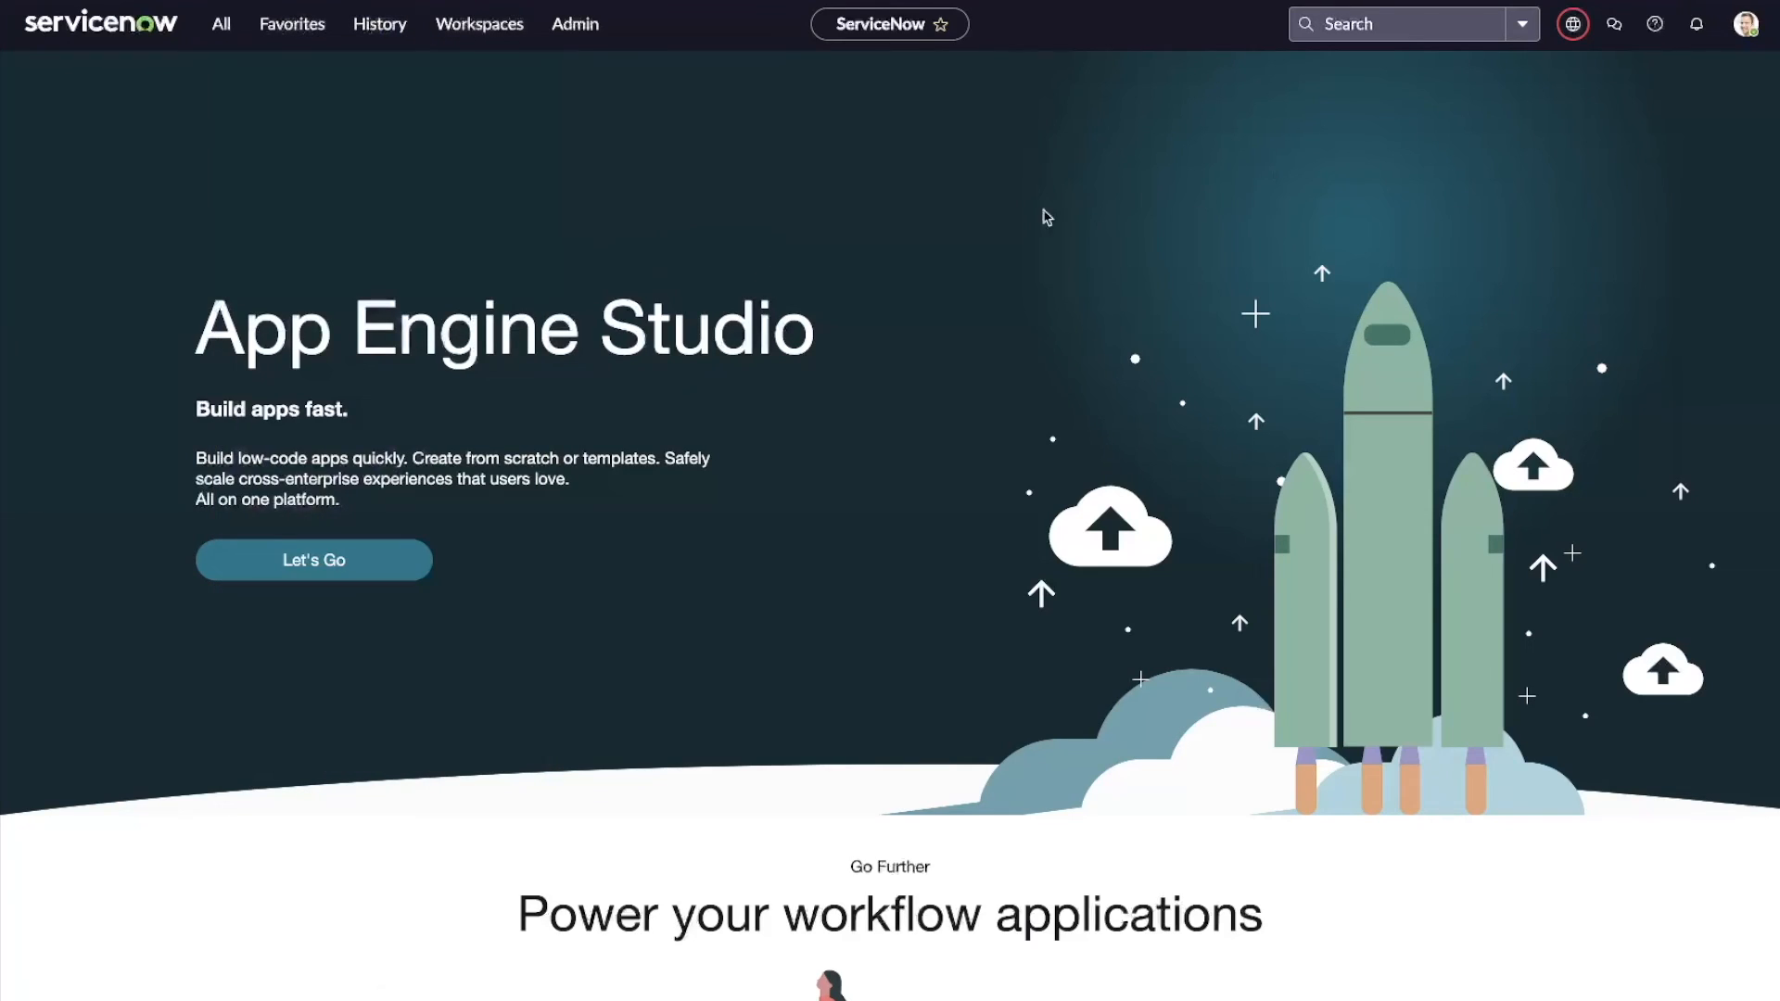
Step: Launch App Engine Studio from the landing page and look over its home, My Apps and Templates pages
{"action": "left_click", "coordinate": [313, 562]}
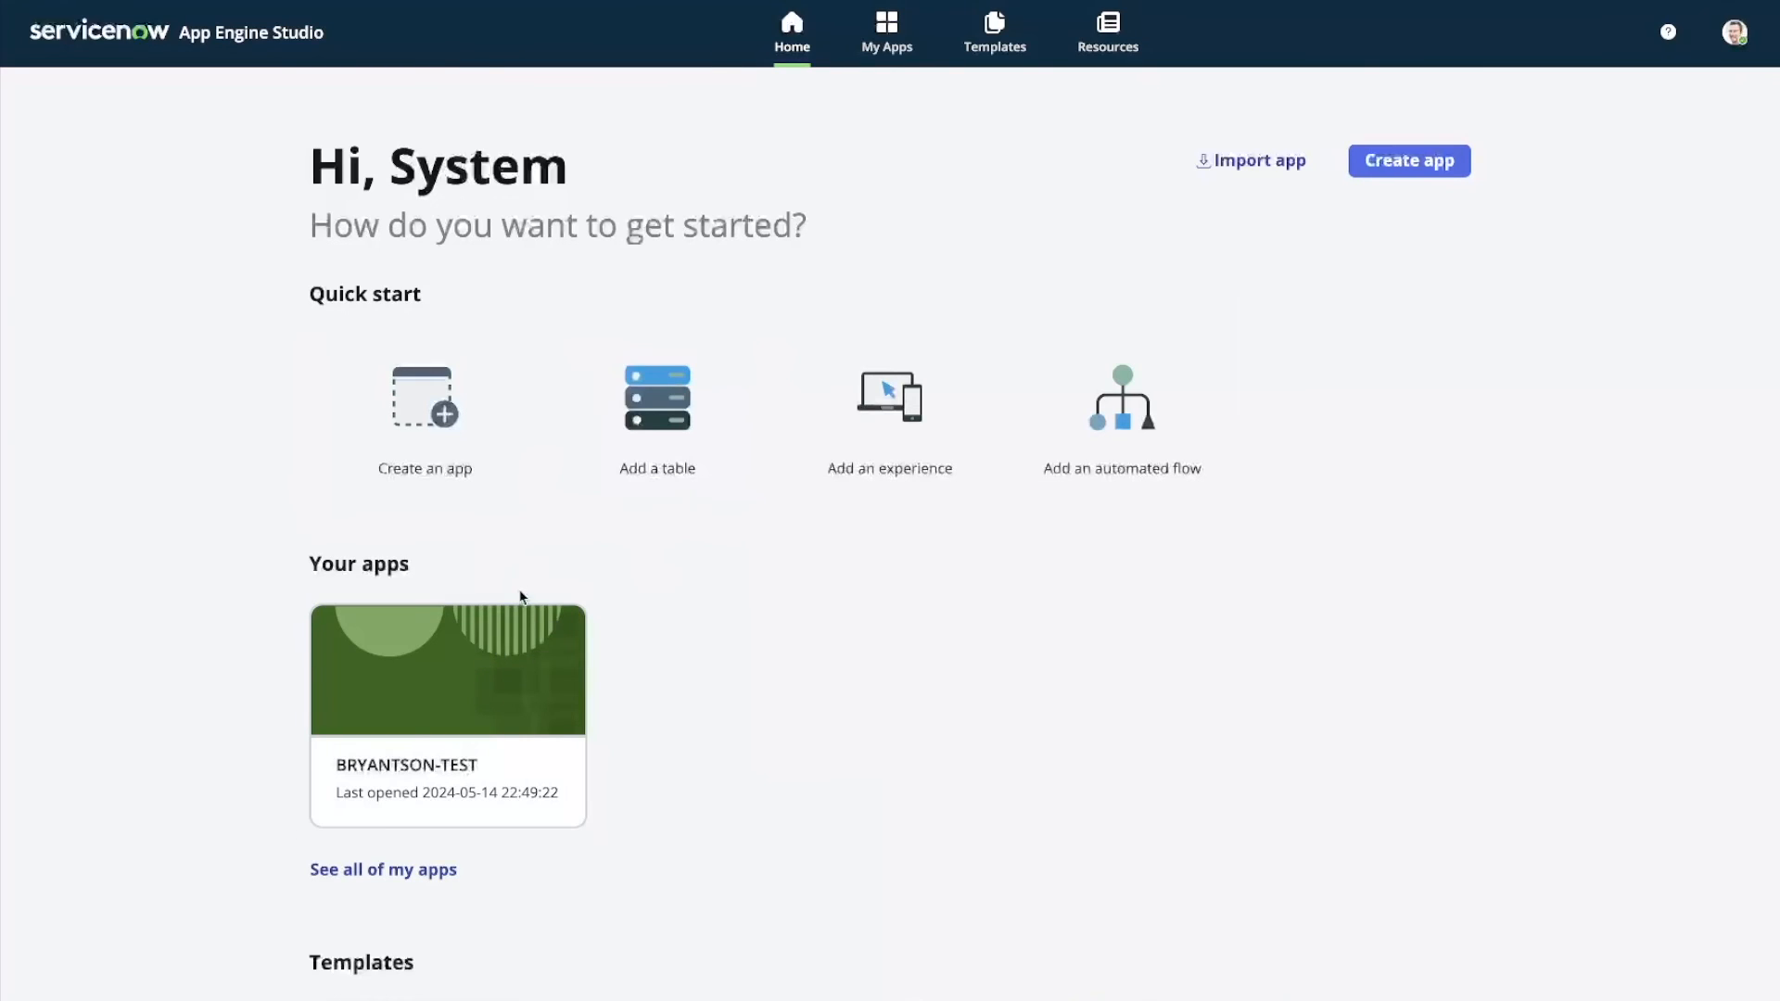
{"action": "left_click", "coordinate": [894, 34]}
{"action": "left_click", "coordinate": [1002, 41]}
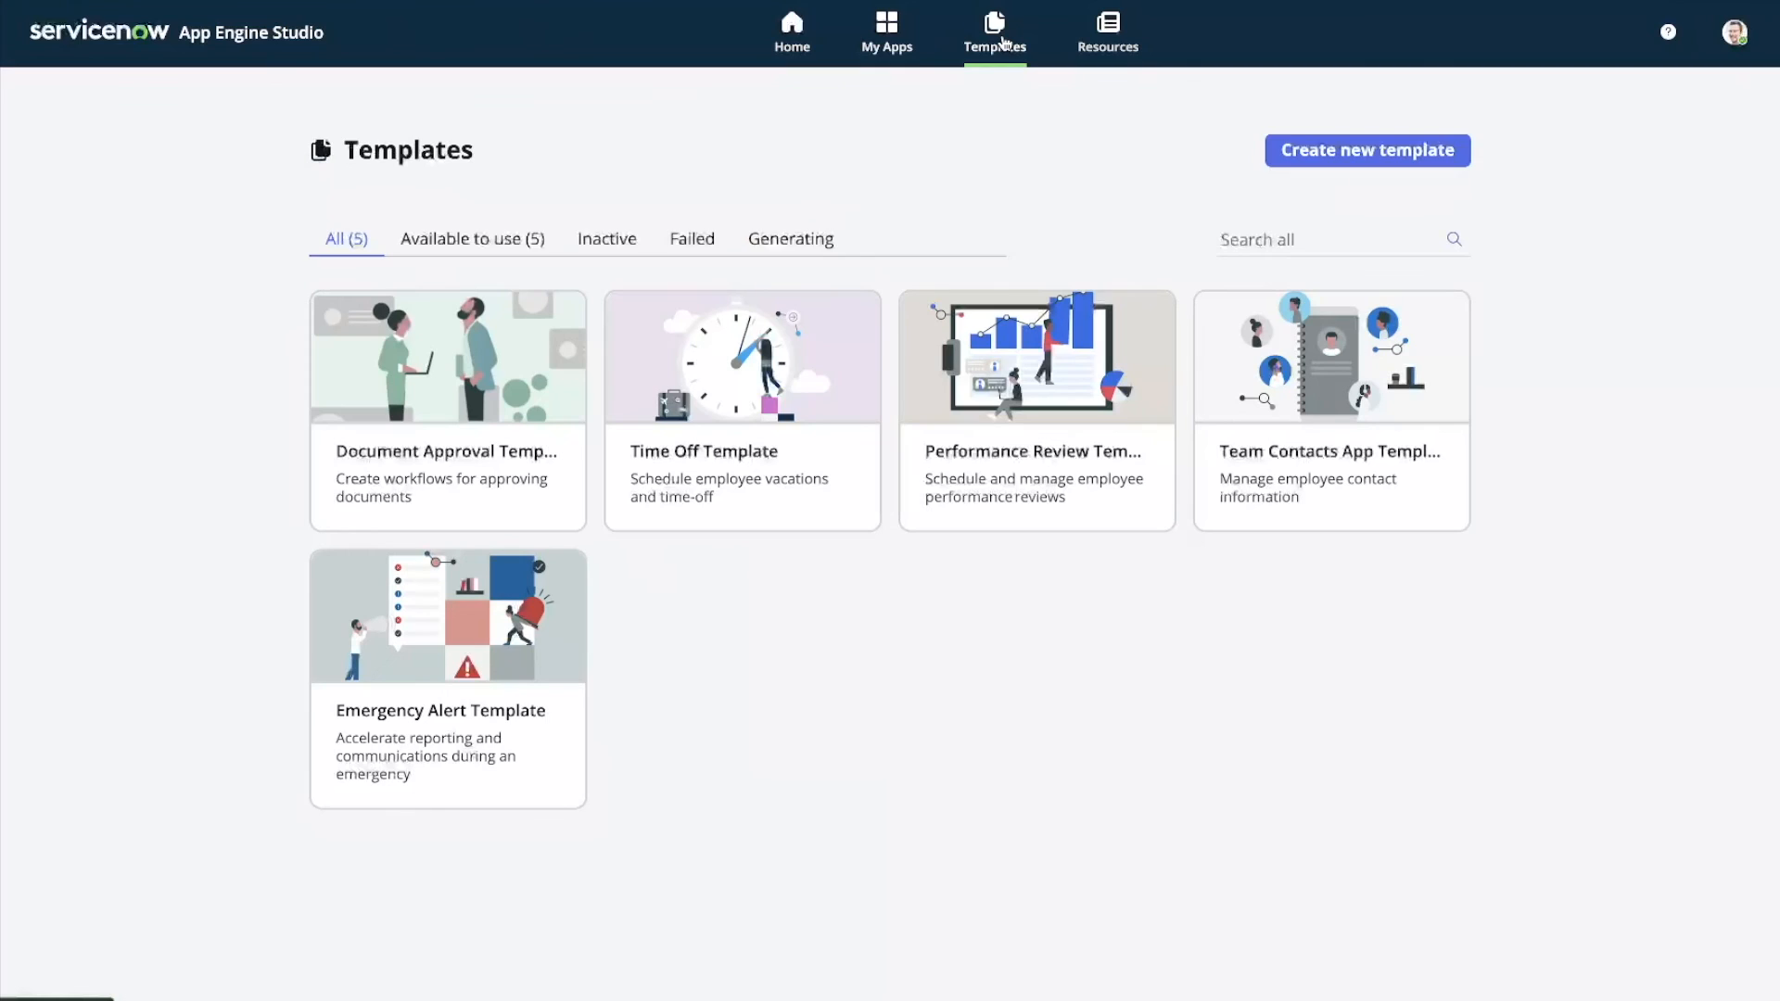
Step: Look through the App Engine Studio Resources page, covering the intro, adding data and adding experiences tutorials
{"action": "left_click", "coordinate": [1124, 45]}
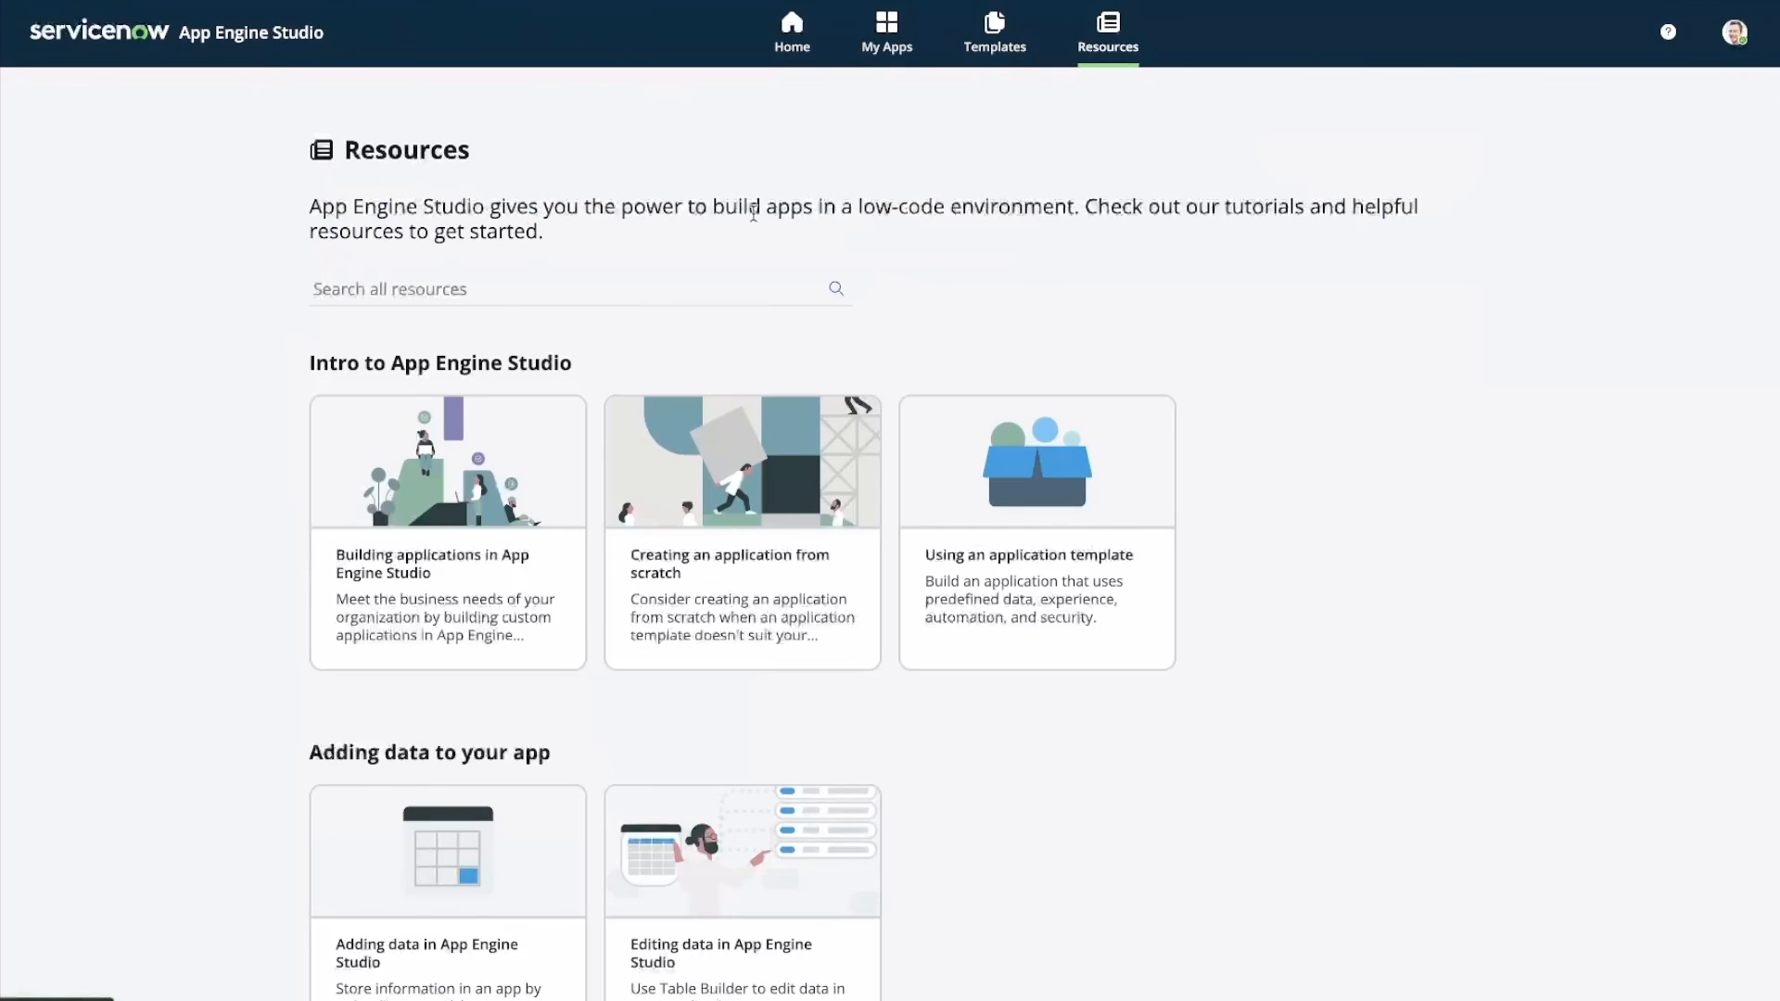
{"action": "scroll", "coordinate": [572, 491], "scroll_direction": "down", "scroll_amount": 2}
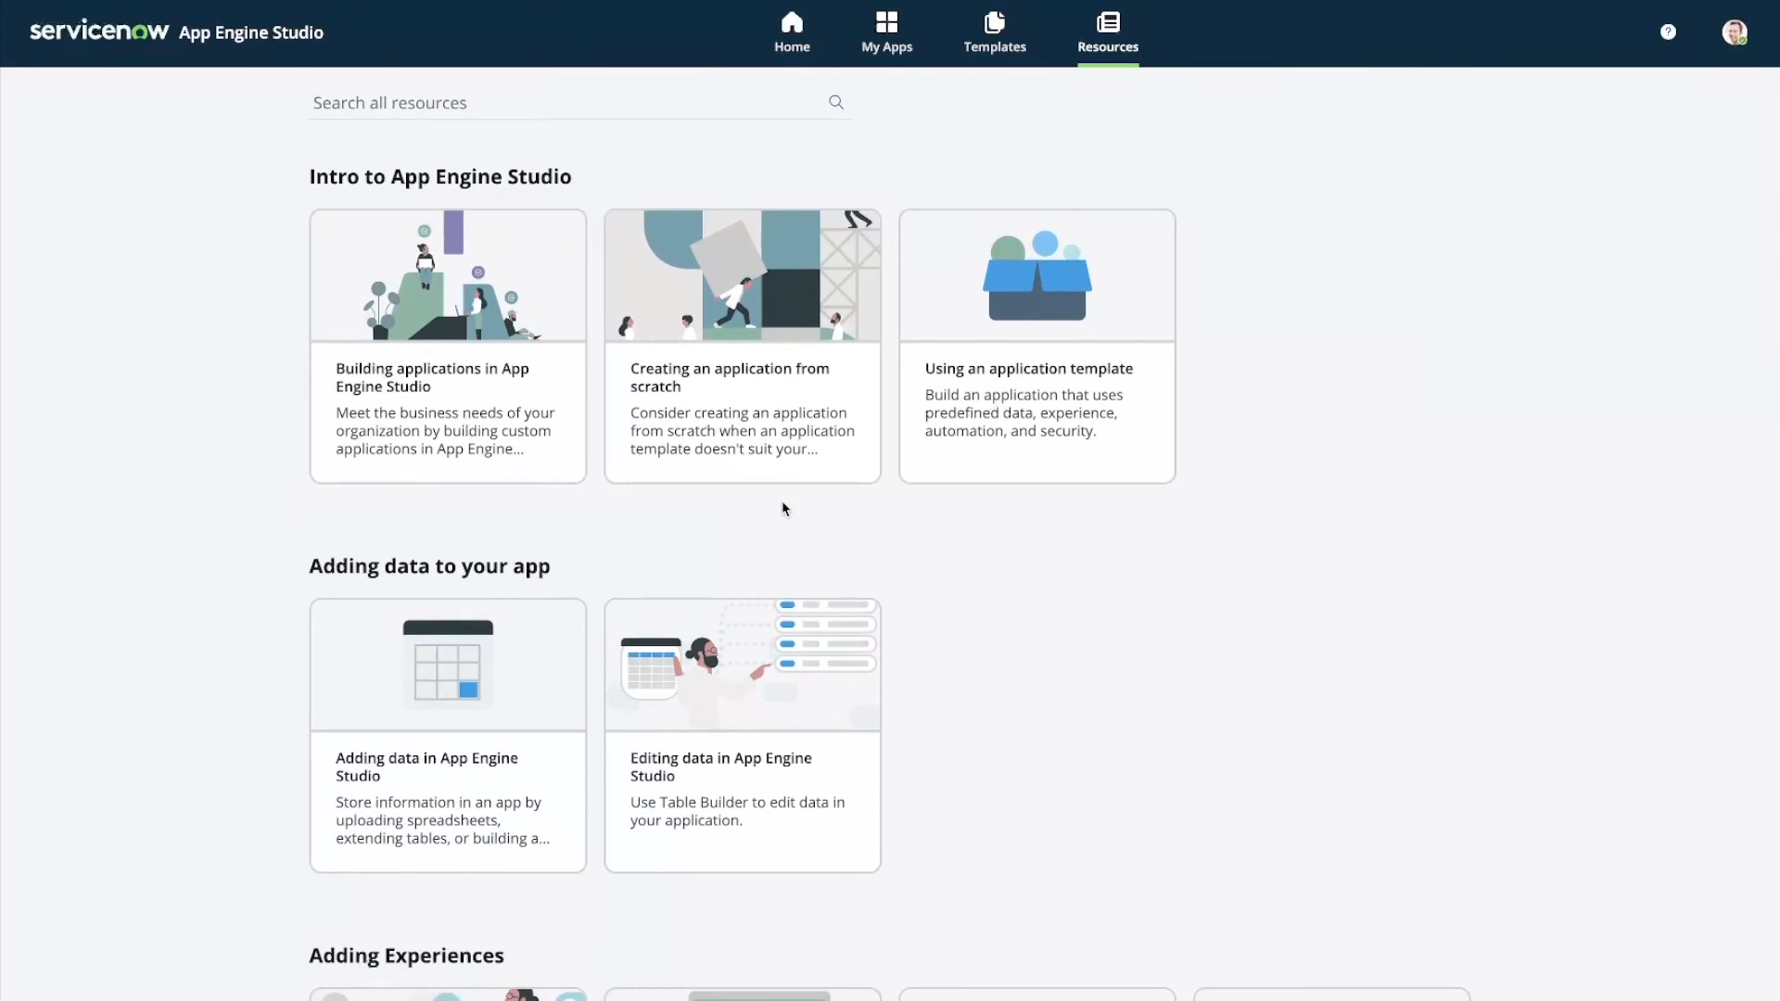
{"action": "scroll", "coordinate": [747, 527], "scroll_direction": "down", "scroll_amount": 10}
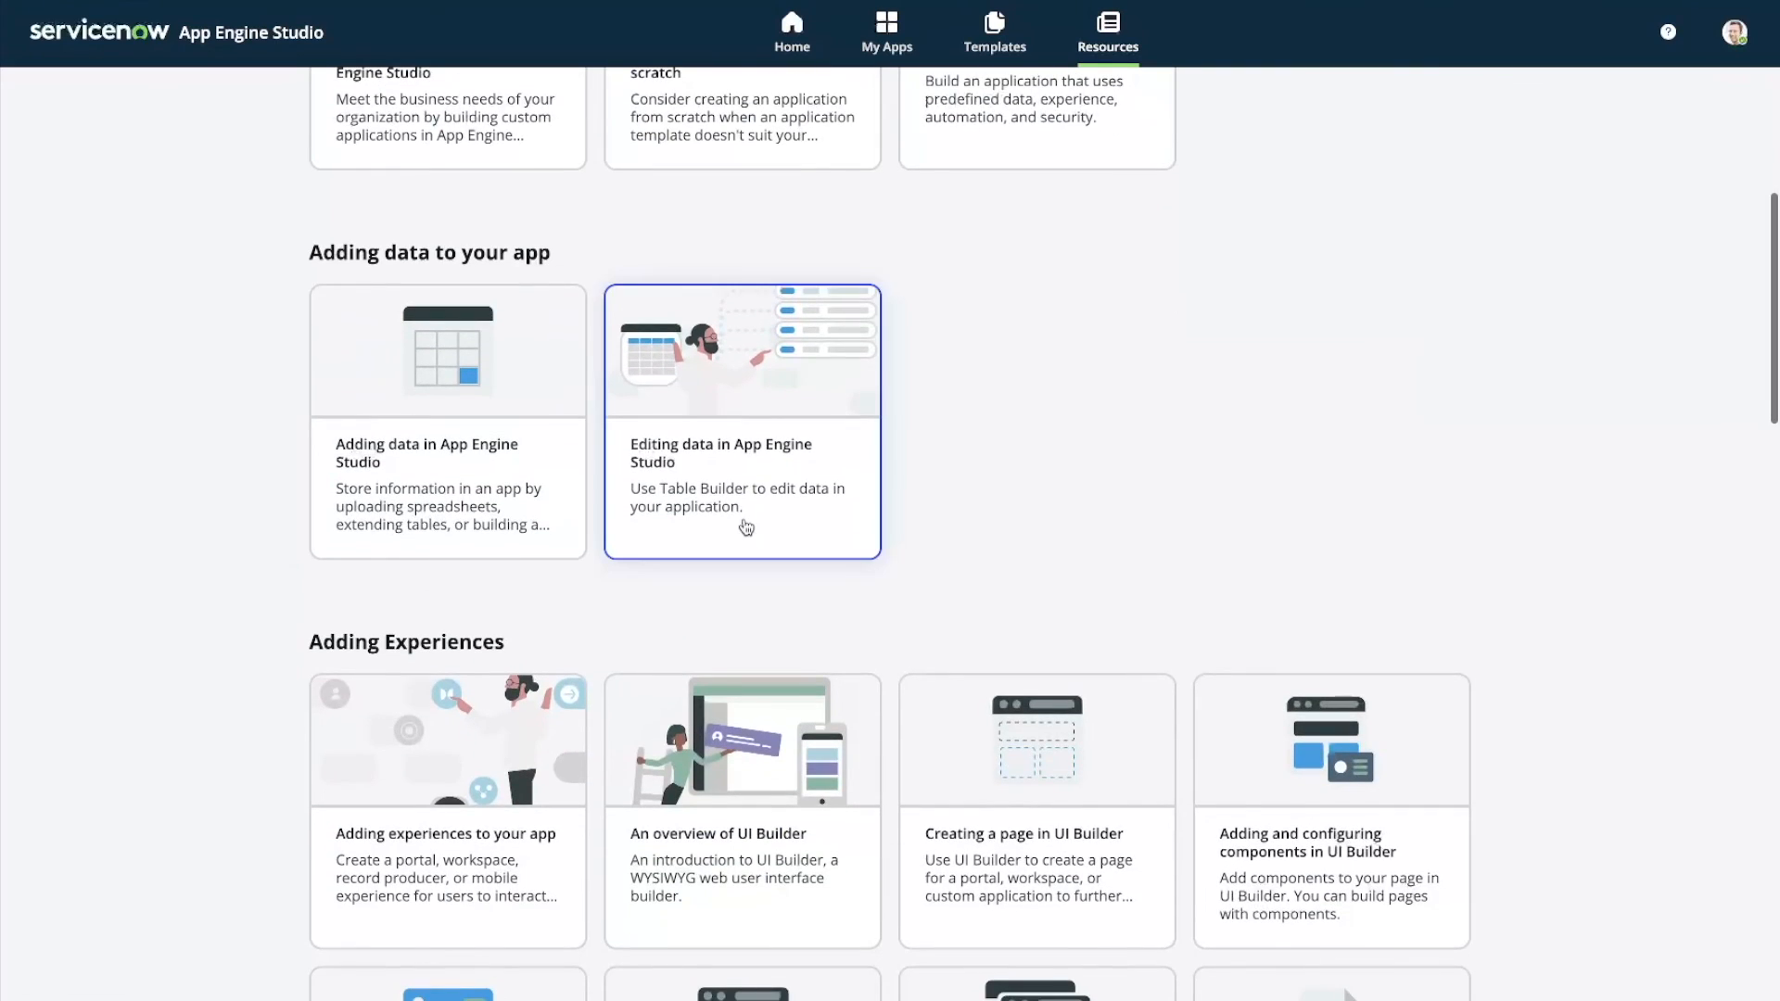
{"action": "scroll", "coordinate": [713, 502], "scroll_direction": "up", "scroll_amount": 12}
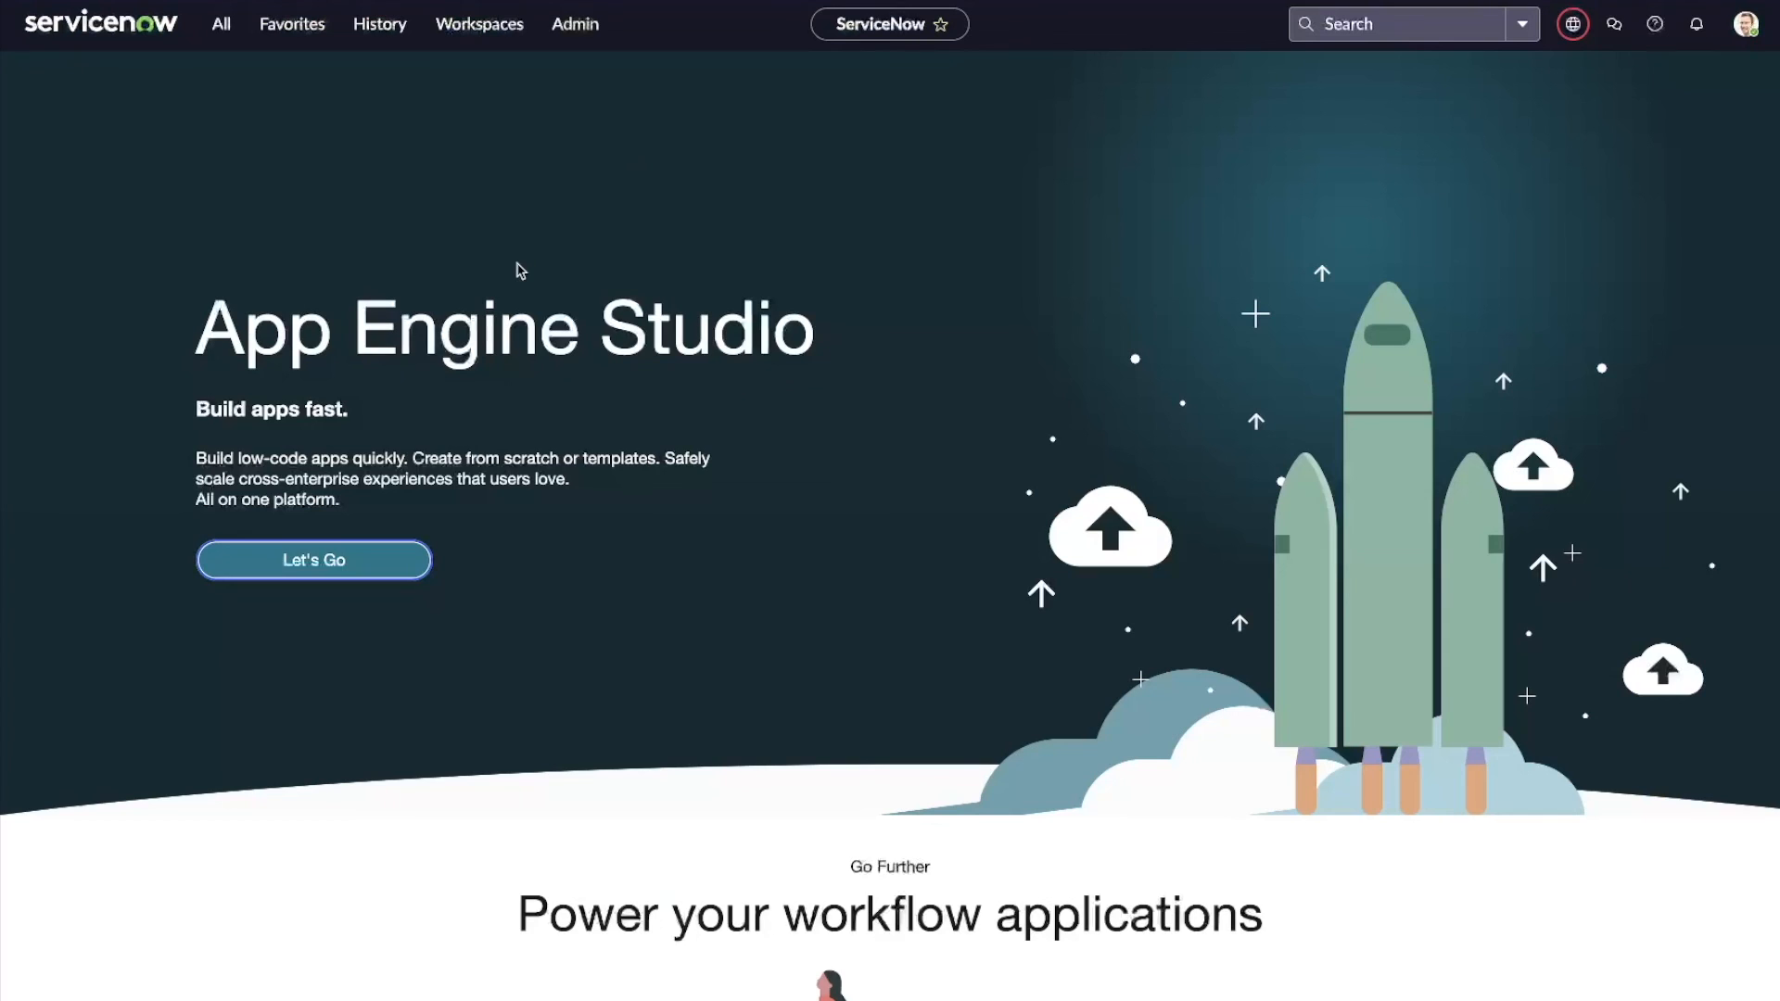
Step: Return to the instance's landing page and look over the workflow application tools under Go Further
{"action": "scroll", "coordinate": [516, 270], "scroll_direction": "down", "scroll_amount": 7}
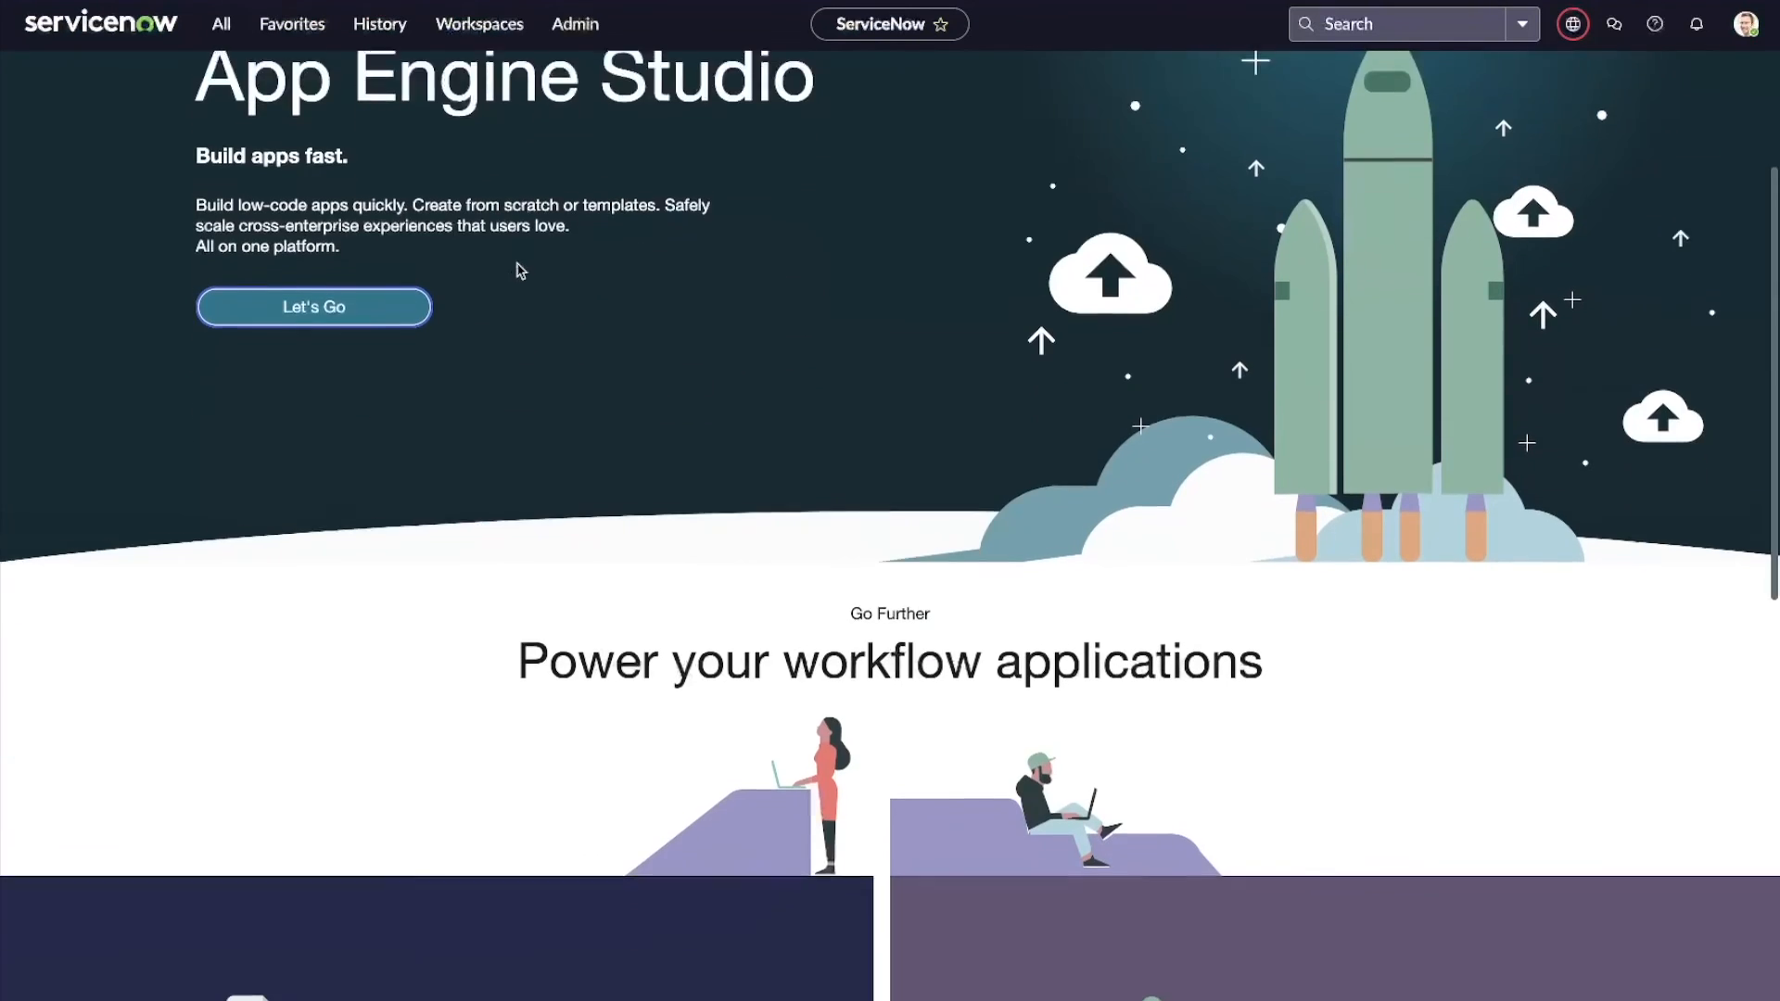
{"action": "scroll", "coordinate": [516, 270], "scroll_direction": "down", "scroll_amount": 5}
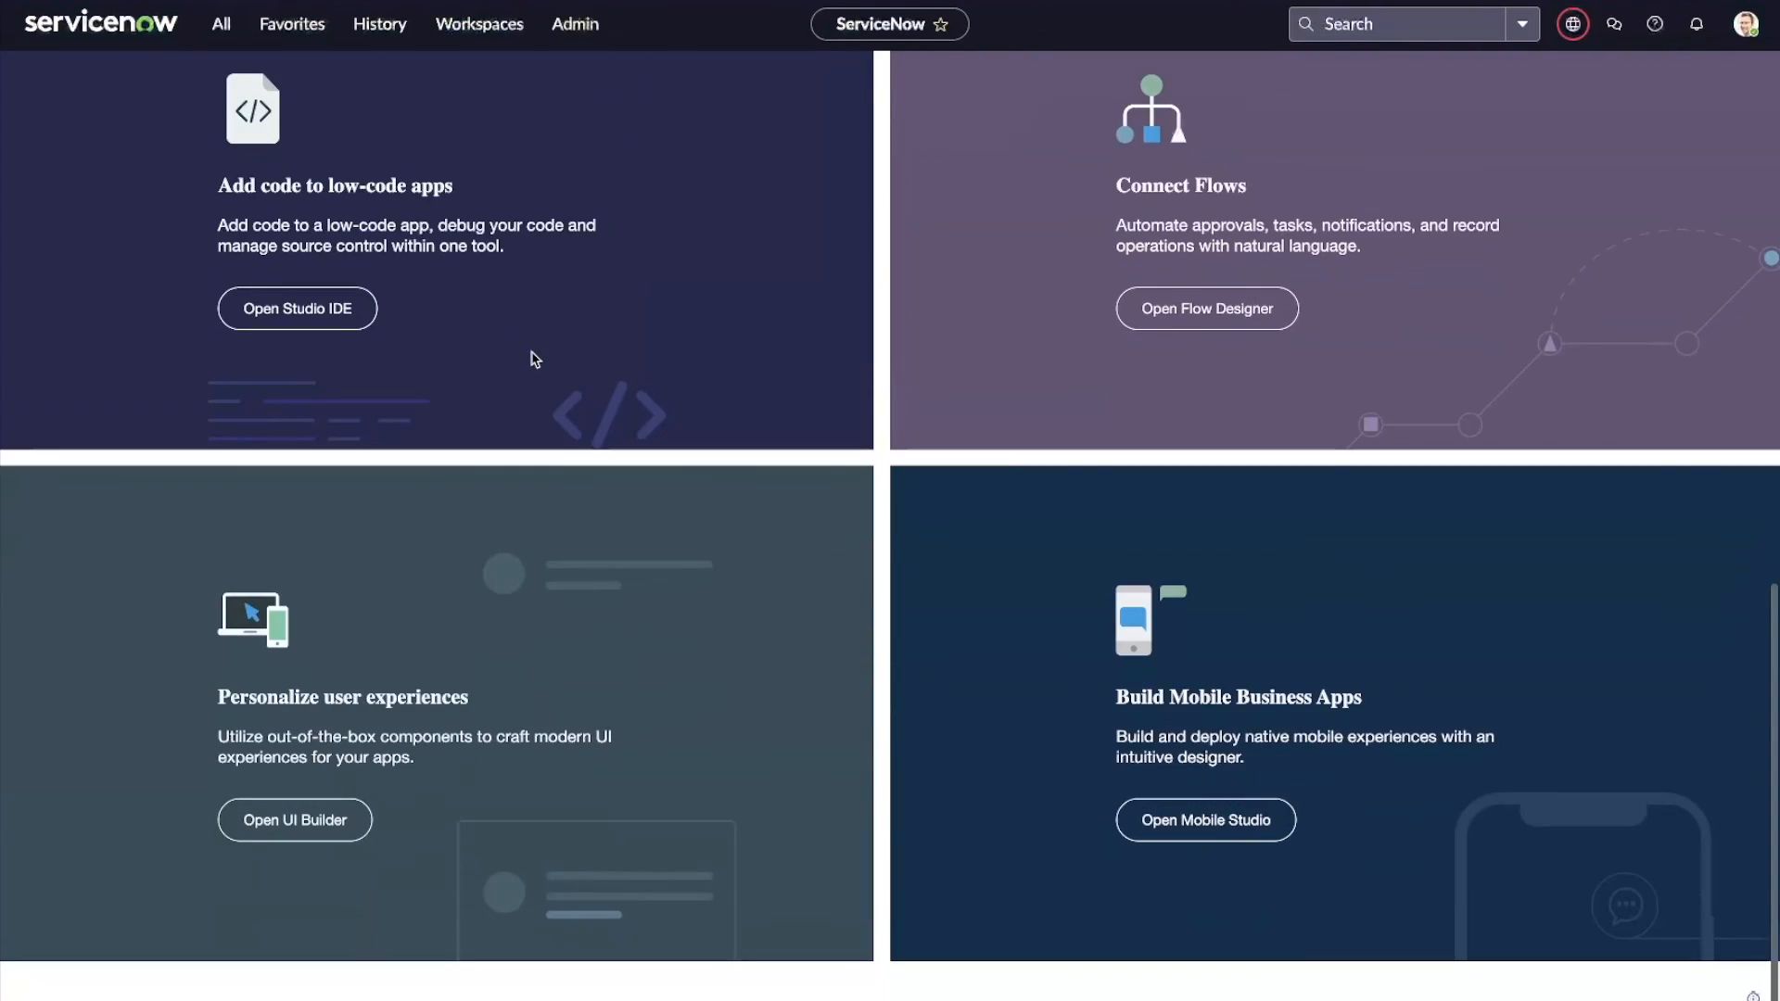